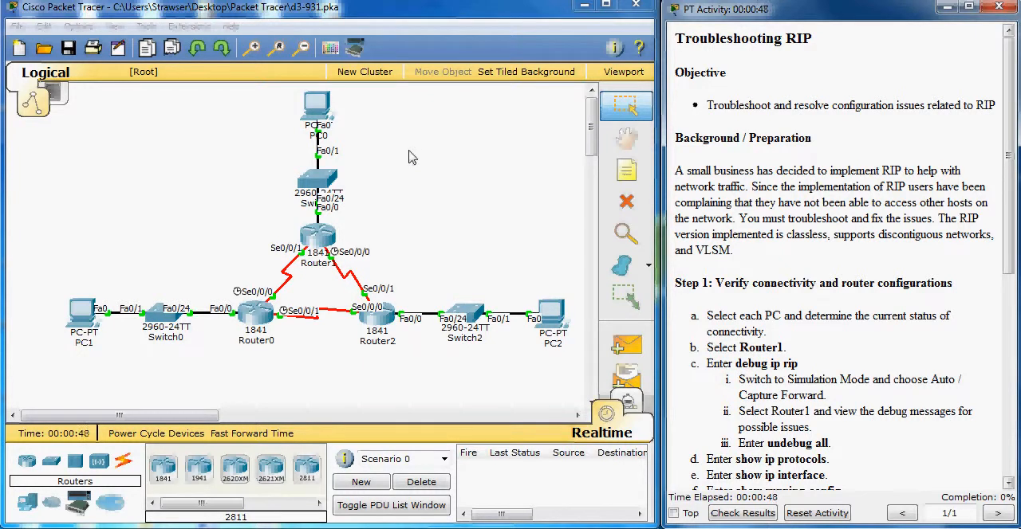
# Review the activity's Step 1 instructions and the Notepad notes on PC addresses and default gateways, then minimize the notes
pyautogui.click(650, 254)
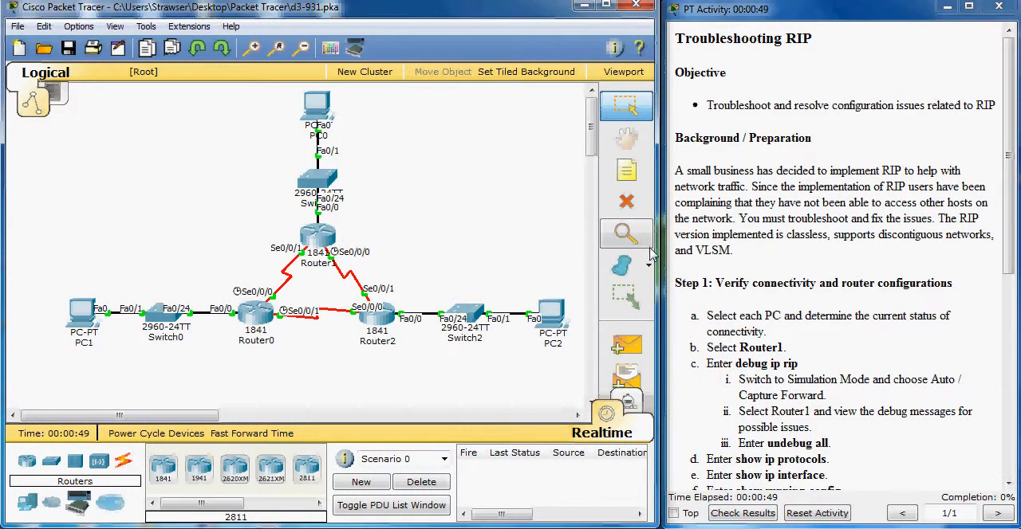
pyautogui.click(728, 268)
pyautogui.scroll(-4, 729, 268)
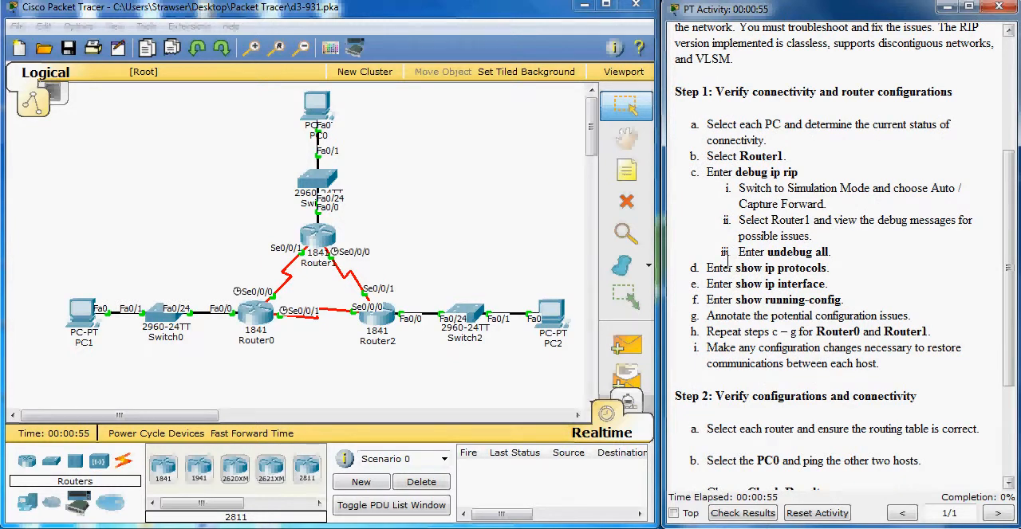
pyautogui.click(497, 528)
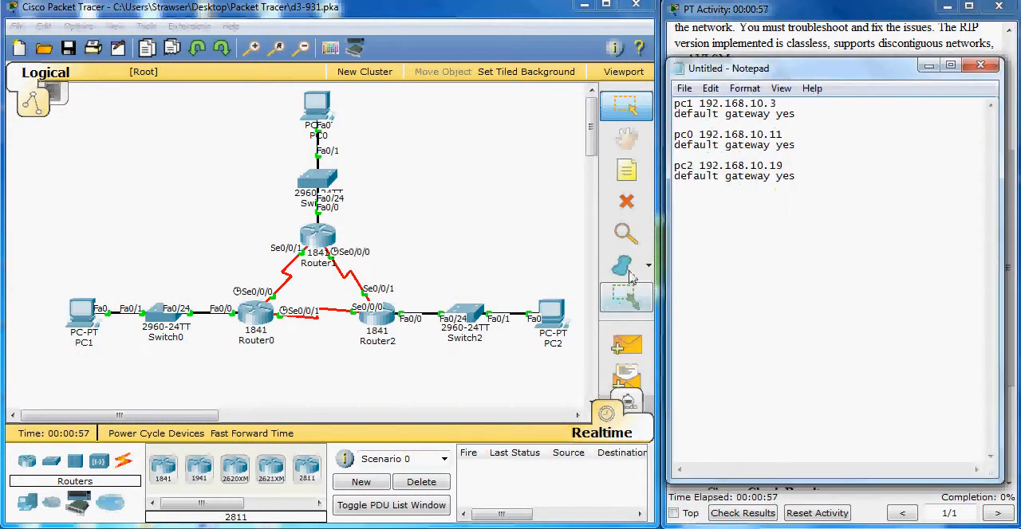
pyautogui.moveTo(730, 68); pyautogui.dragTo(664, 72)
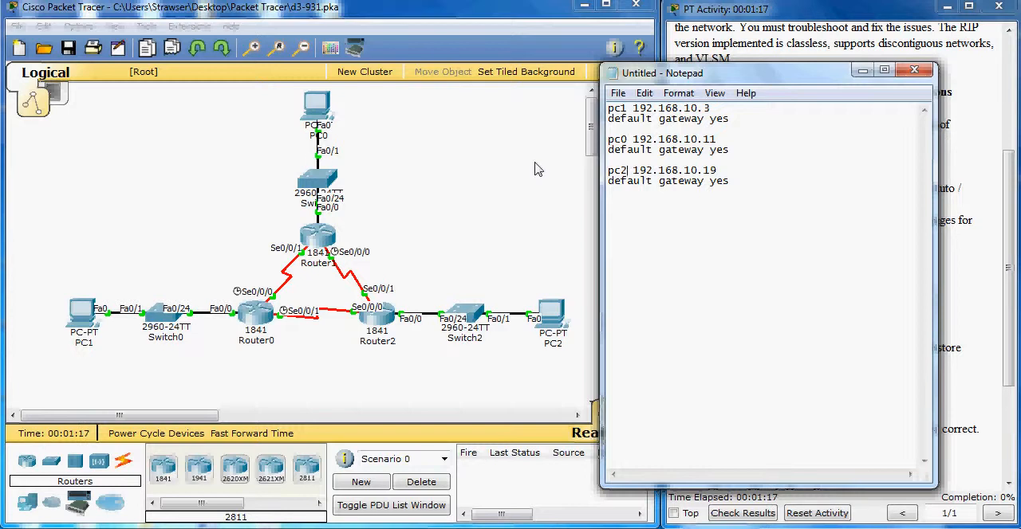
pyautogui.click(862, 70)
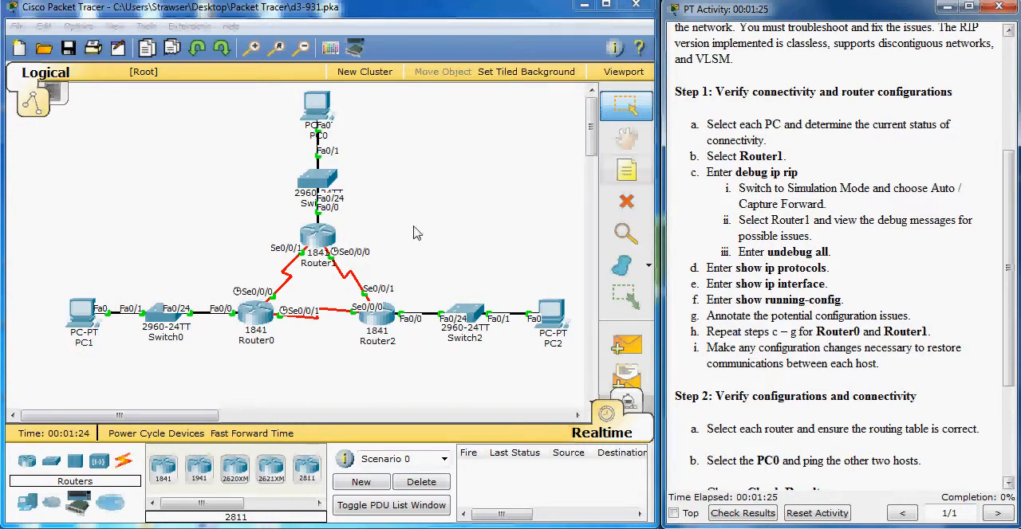
# Open Router1's command line, enter privileged mode, and enable RIP debugging with debug ip rip
pyautogui.click(327, 230)
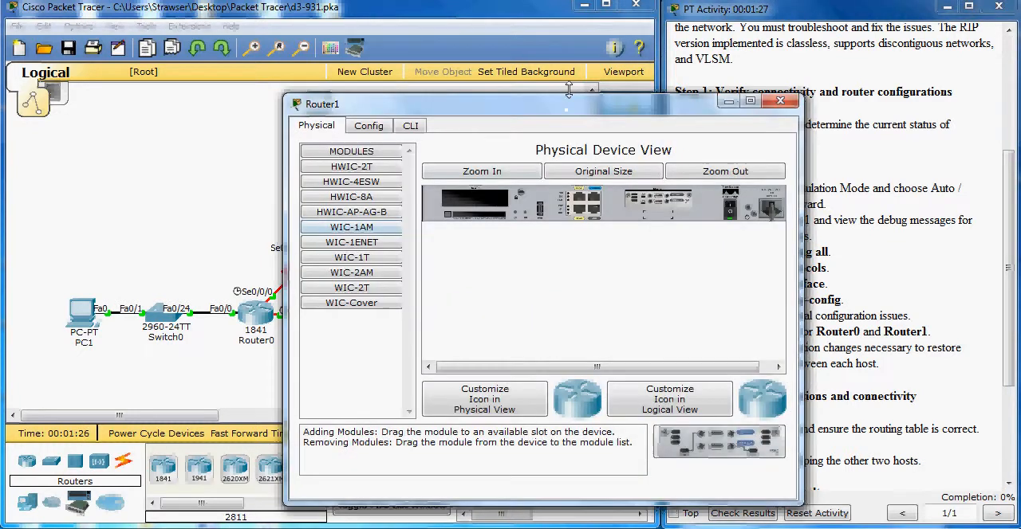
pyautogui.moveTo(539, 104); pyautogui.dragTo(383, 85)
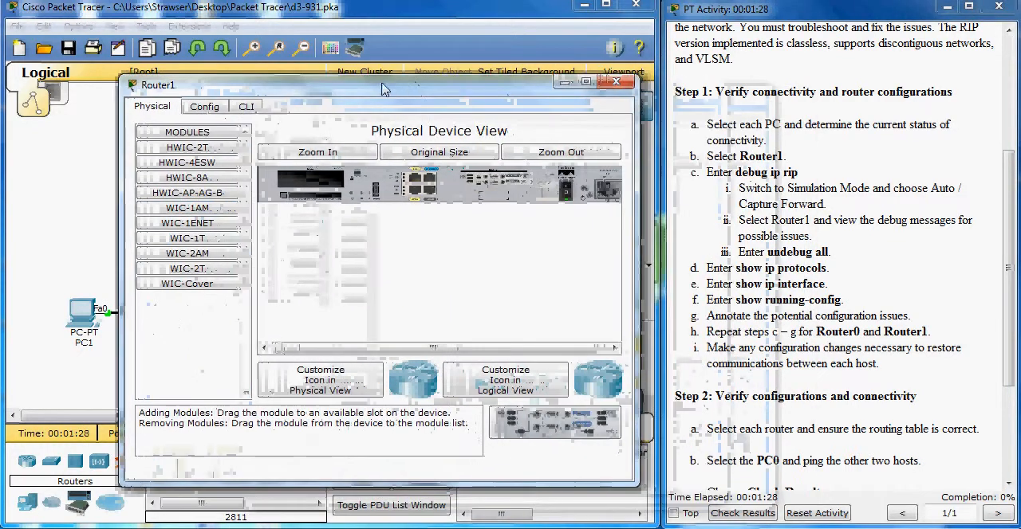
pyautogui.click(246, 106)
pyautogui.press('Return')
pyautogui.press('Return')
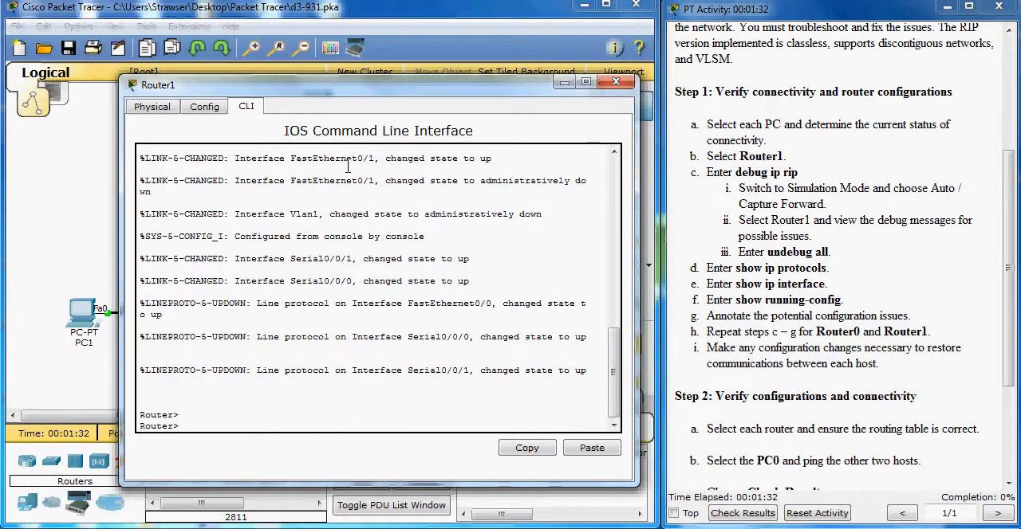
pyautogui.write('en')
pyautogui.press('Return')
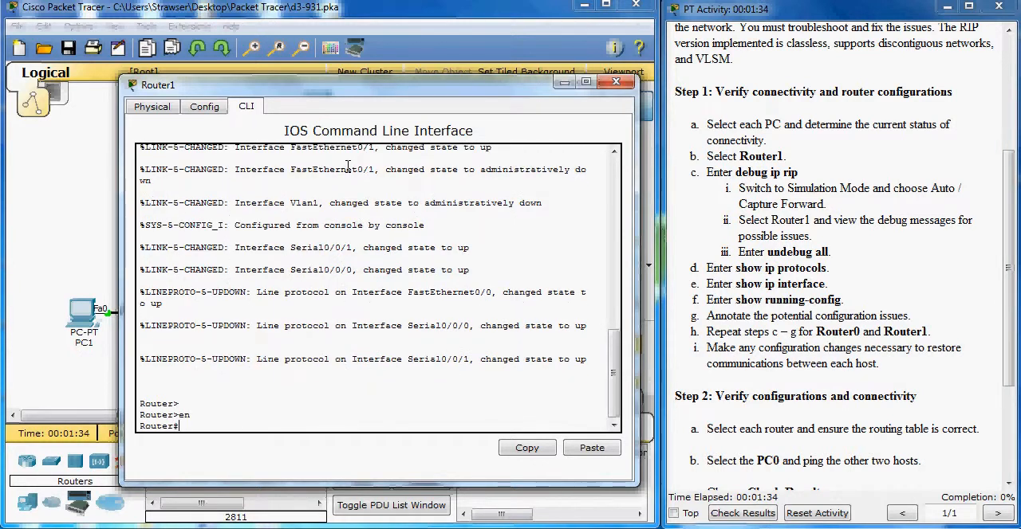
pyautogui.write('debug ip rip')
pyautogui.press('Return')
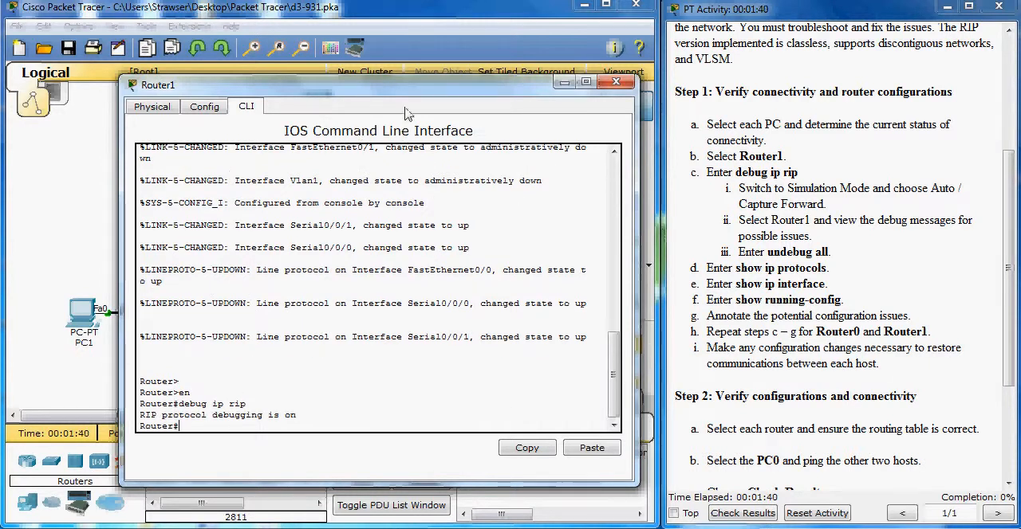
# Switch to Simulation mode, capture forward two rounds of RIP events, and return to Realtime mode
pyautogui.moveTo(408, 95); pyautogui.dragTo(330, 64)
pyautogui.click(630, 400)
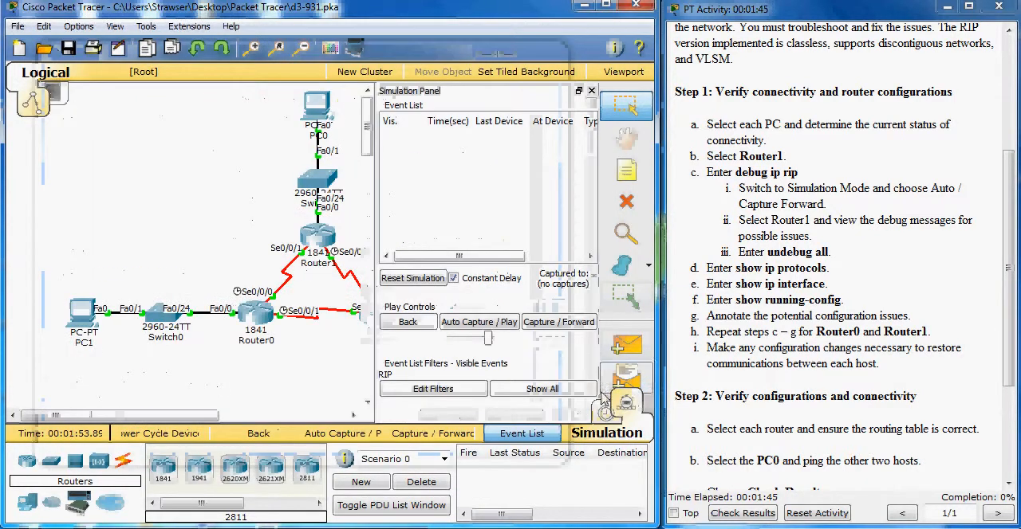
pyautogui.click(559, 325)
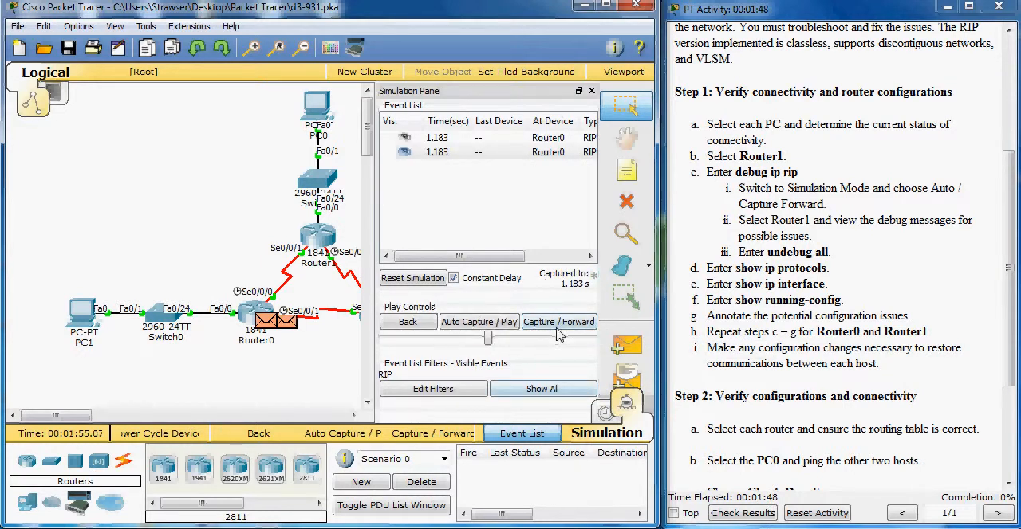
pyautogui.click(559, 333)
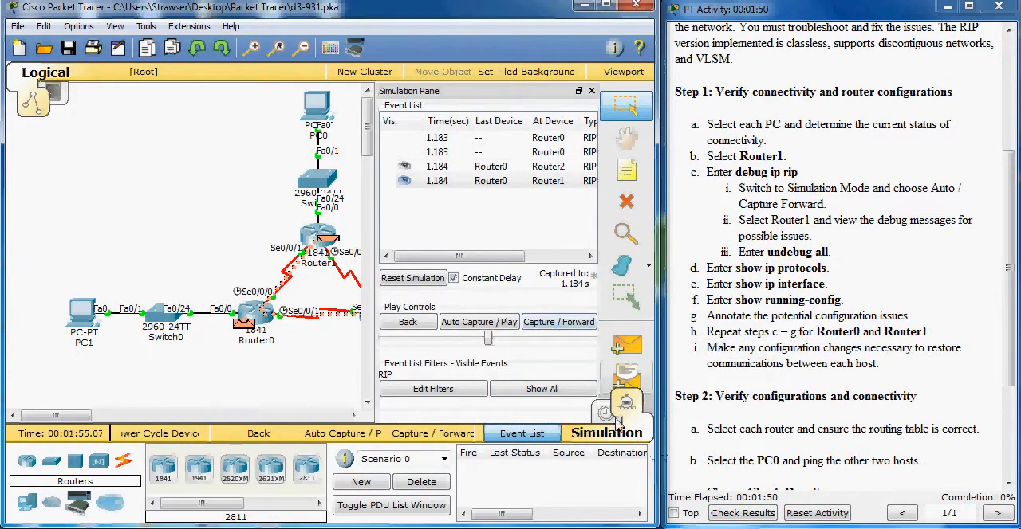
pyautogui.click(606, 416)
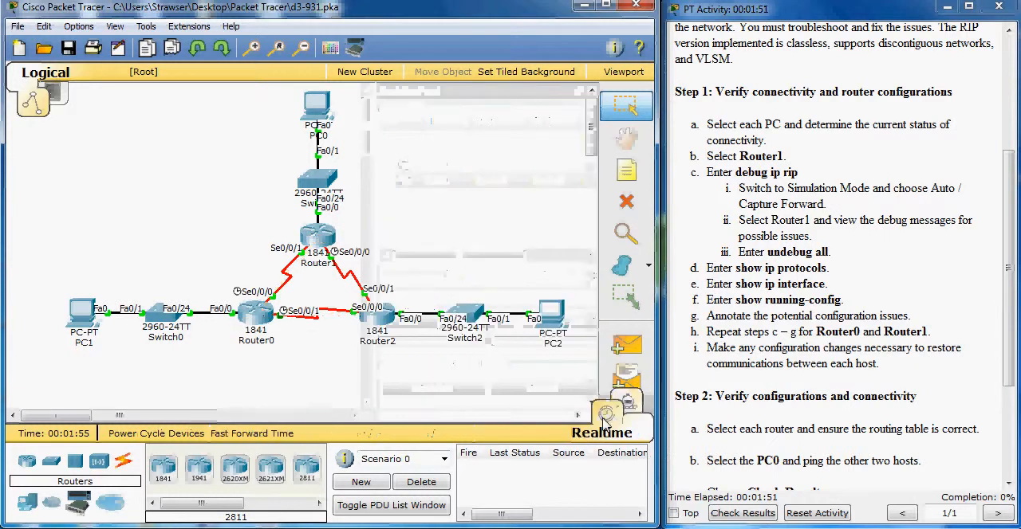
# Read the RIP debug messages in Router1's command line and turn off debugging with undebug all
pyautogui.click(322, 238)
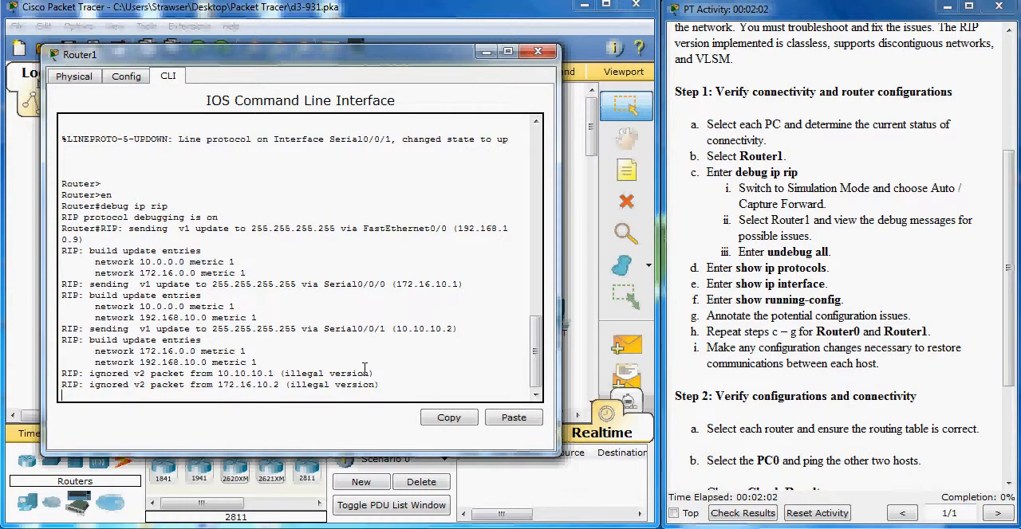
pyautogui.press('Return')
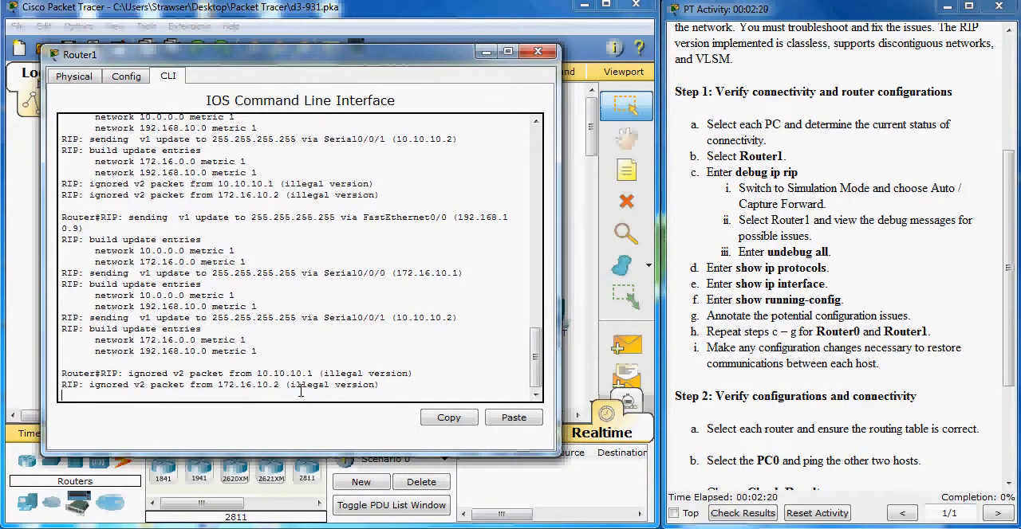
pyautogui.press('Return')
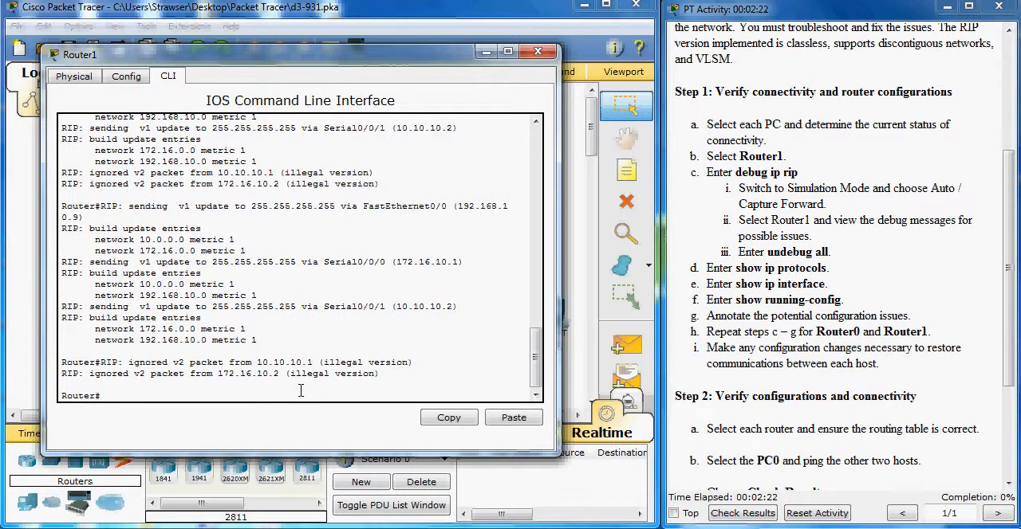
pyautogui.write('undebug all')
pyautogui.press('Return')
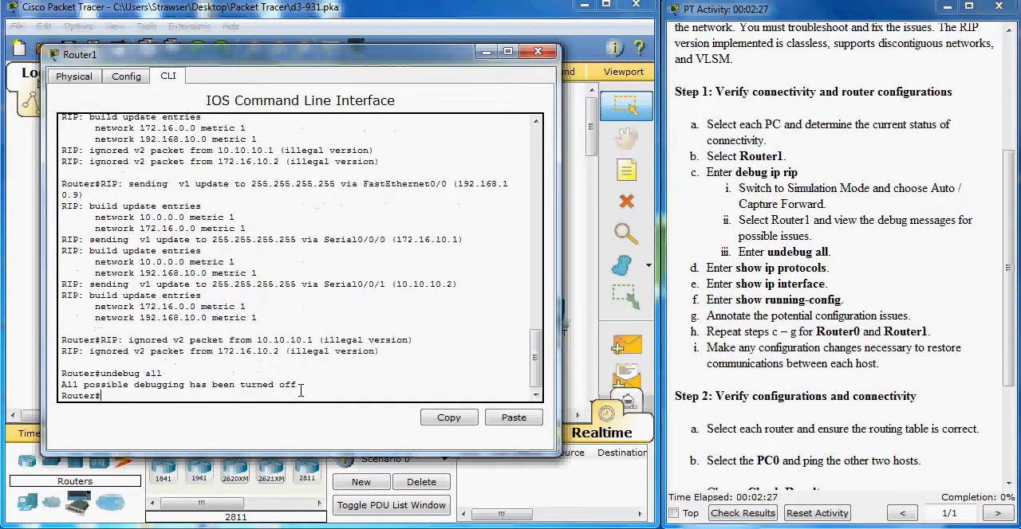
# Run show ip protocols on Router1 and examine the routing protocol and its default version control
pyautogui.write('show ip protocols')
pyautogui.press('Return')
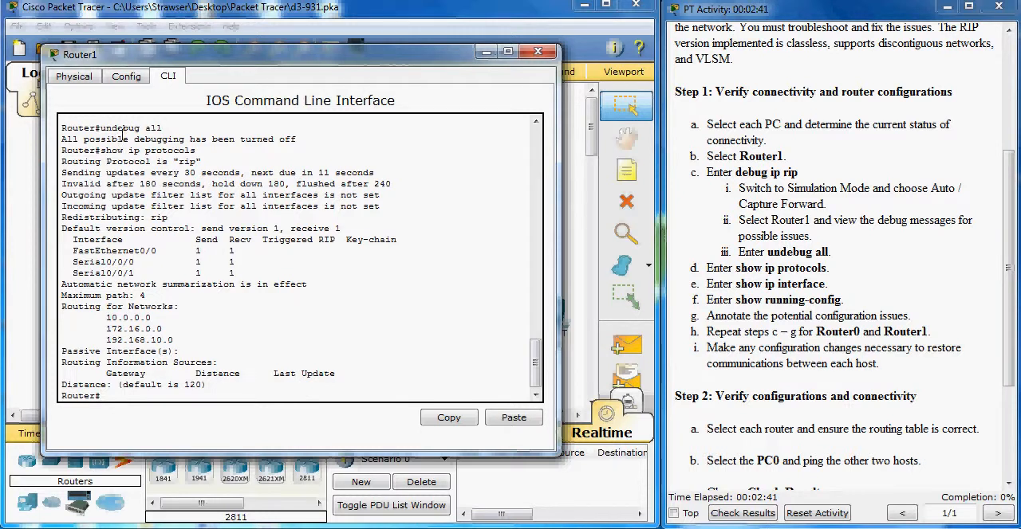
pyautogui.moveTo(173, 161); pyautogui.dragTo(210, 162)
pyautogui.moveTo(117, 229); pyautogui.dragTo(348, 230)
pyautogui.click(352, 230)
pyautogui.press('Return')
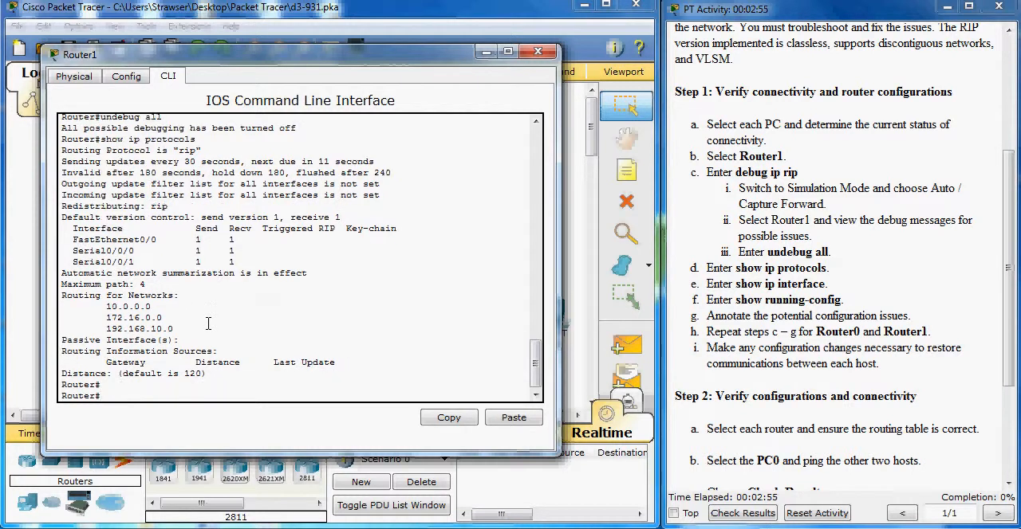
# Run show ip interface on Router1 and page through the status and addresses of every interface
pyautogui.write('show ip interface')
pyautogui.press('Return')
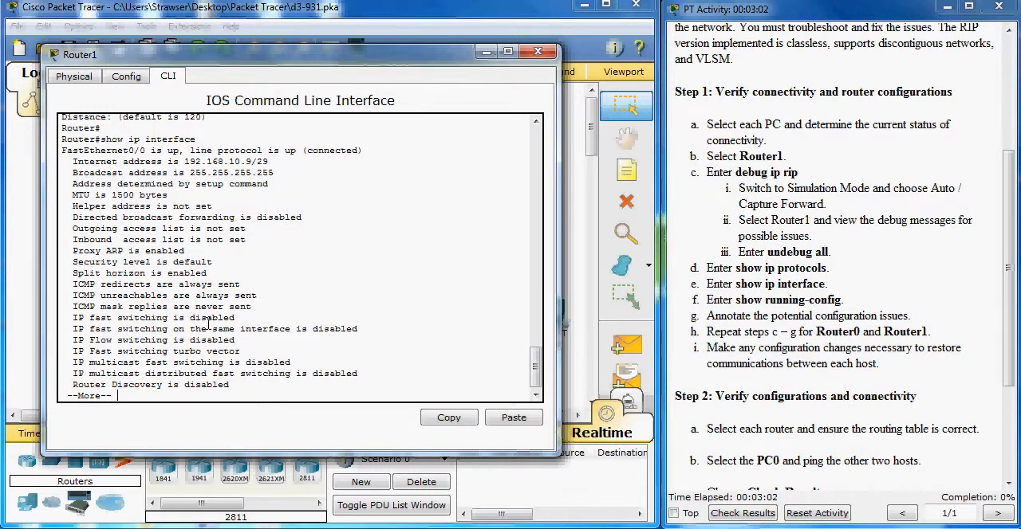
pyautogui.press('Return')
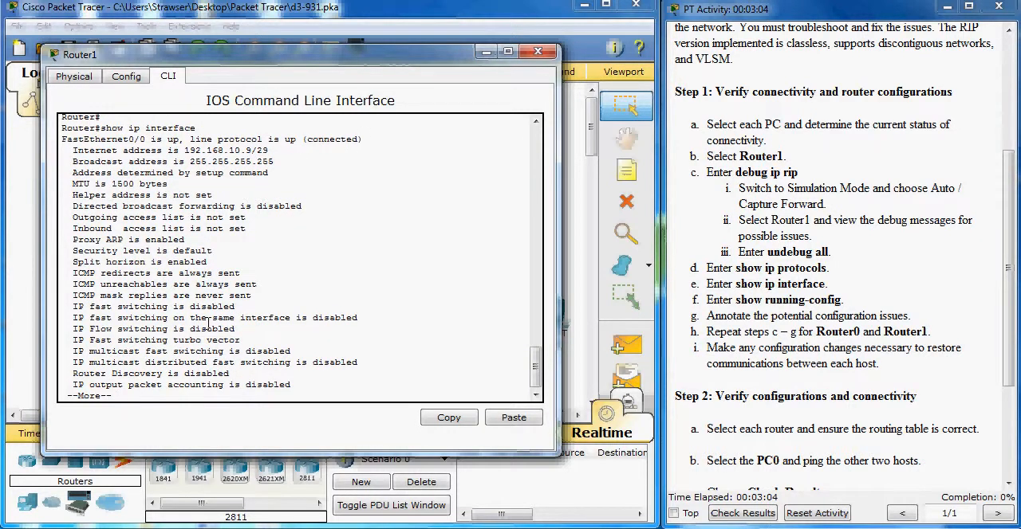
pyautogui.press('Return')
pyautogui.press('Return')
pyautogui.press('Return')
pyautogui.press('Return')
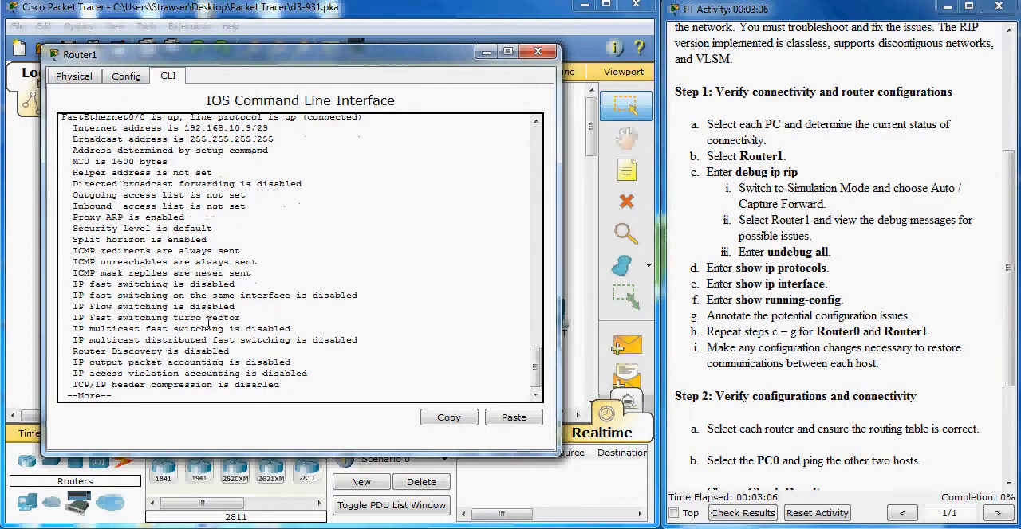
pyautogui.press('Return')
pyautogui.press('Return')
pyautogui.press('Return')
pyautogui.press('Return')
pyautogui.press('Return')
pyautogui.press('Return')
pyautogui.press('Return')
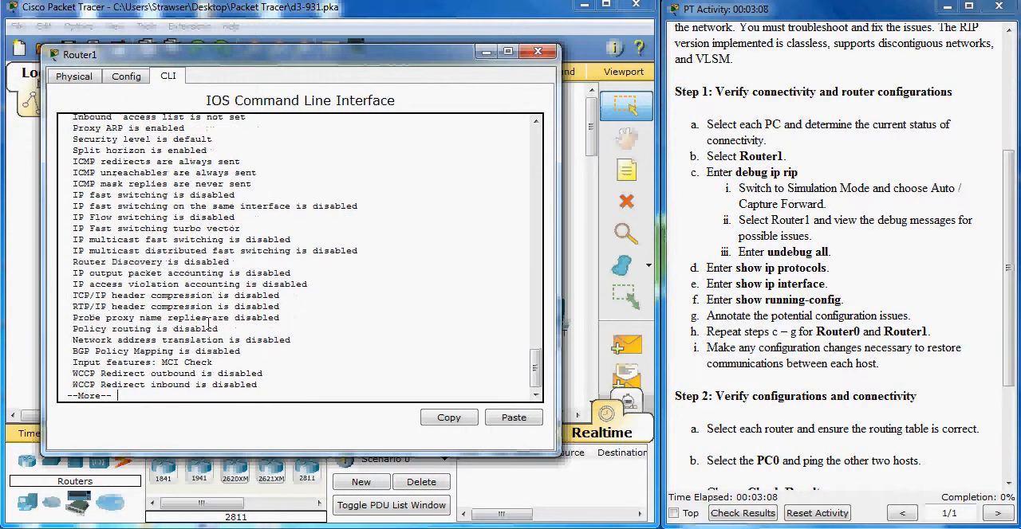
pyautogui.press('Return')
pyautogui.press('Return')
pyautogui.press('Return')
pyautogui.press('Return')
pyautogui.press('Return')
pyautogui.press('Return')
pyautogui.press('Return')
pyautogui.press('Return')
pyautogui.press('Return')
pyautogui.press('Return')
pyautogui.press('Return')
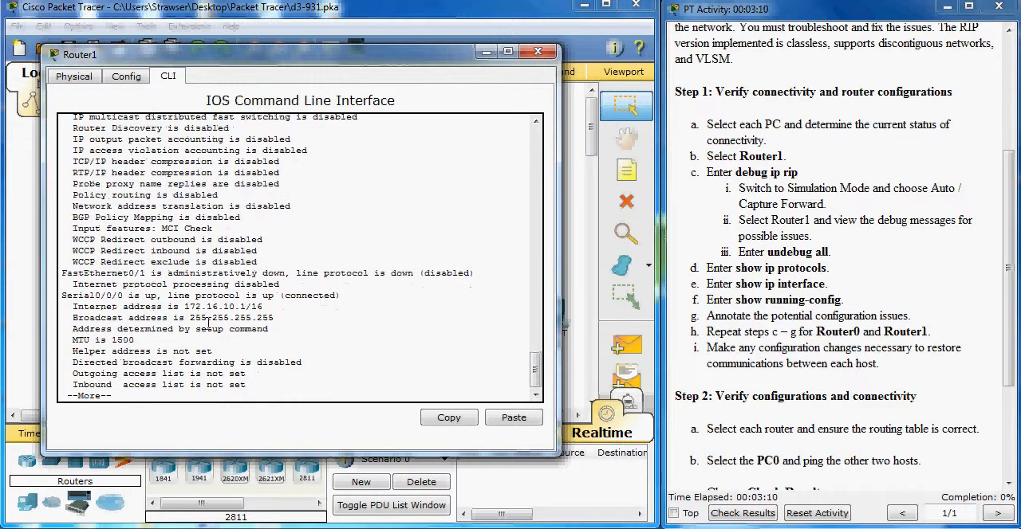
pyautogui.press('Return')
pyautogui.press('Return')
pyautogui.press('Return')
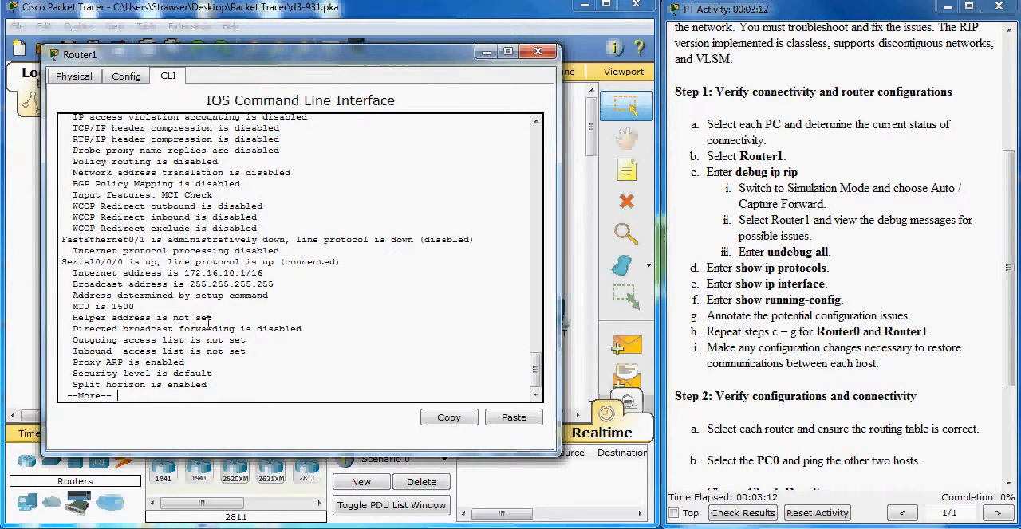
pyautogui.press('Return')
pyautogui.press('Return')
pyautogui.press('Return')
pyautogui.press('Return')
pyautogui.press('Return')
pyautogui.press('Return')
pyautogui.press('Return')
pyautogui.press('Return')
pyautogui.press('Return')
pyautogui.press('Return')
pyautogui.press('Return')
pyautogui.press('Return')
pyautogui.press('Return')
pyautogui.press('Return')
pyautogui.press('Return')
pyautogui.press('Return')
pyautogui.press('Return')
pyautogui.press('Return')
pyautogui.press('Return')
pyautogui.press('Return')
pyautogui.press('Return')
pyautogui.press('Return')
pyautogui.press('Return')
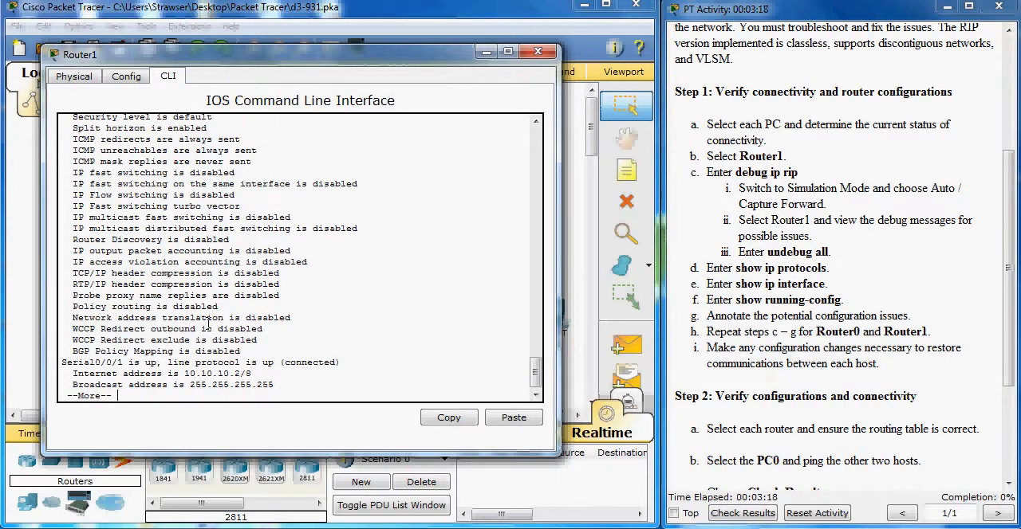
pyautogui.press('Return')
# Run show run on Router1, examine the interface addresses and the router rip section, and exit the listing
pyautogui.press('Return')
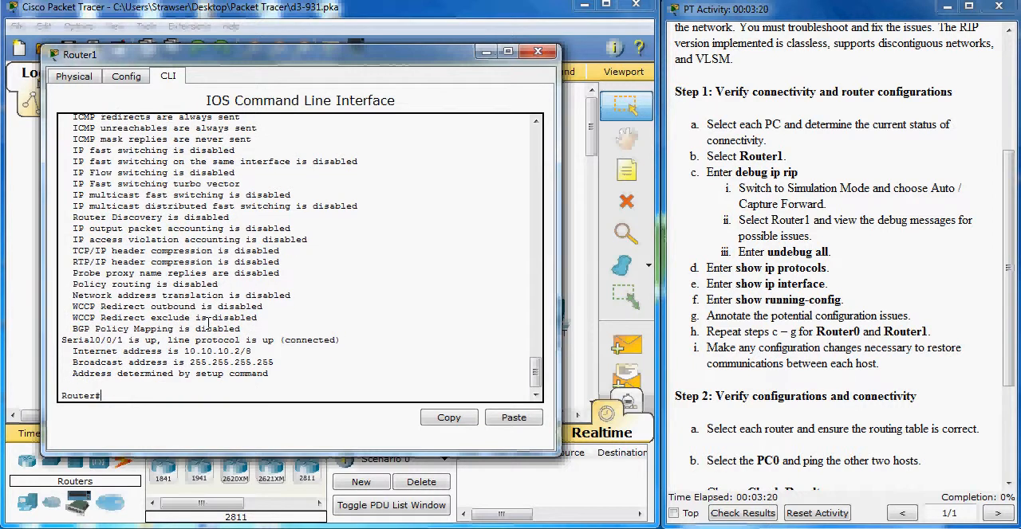
pyautogui.write('show run')
pyautogui.press('Return')
pyautogui.press('Return')
pyautogui.press('Return')
pyautogui.press('Return')
pyautogui.press('Return')
pyautogui.press('Return')
pyautogui.press('Return')
pyautogui.press('Return')
pyautogui.press('Return')
pyautogui.press('Return')
pyautogui.press('Return')
pyautogui.press('Return')
pyautogui.press('Return')
pyautogui.press('Return')
pyautogui.press('Return')
pyautogui.press('Return')
pyautogui.press('Return')
pyautogui.press('Return')
pyautogui.press('Return')
pyautogui.press('Return')
pyautogui.press('Return')
pyautogui.press('Return')
pyautogui.press('Return')
pyautogui.press('Return')
pyautogui.press('Return')
pyautogui.press('Return')
pyautogui.press('Return')
pyautogui.press('Return')
pyautogui.press('Return')
pyautogui.press('Return')
pyautogui.press('Return')
pyautogui.press('Return')
pyautogui.press('Return')
pyautogui.press('Return')
pyautogui.press('Return')
pyautogui.press('Return')
pyautogui.press('Return')
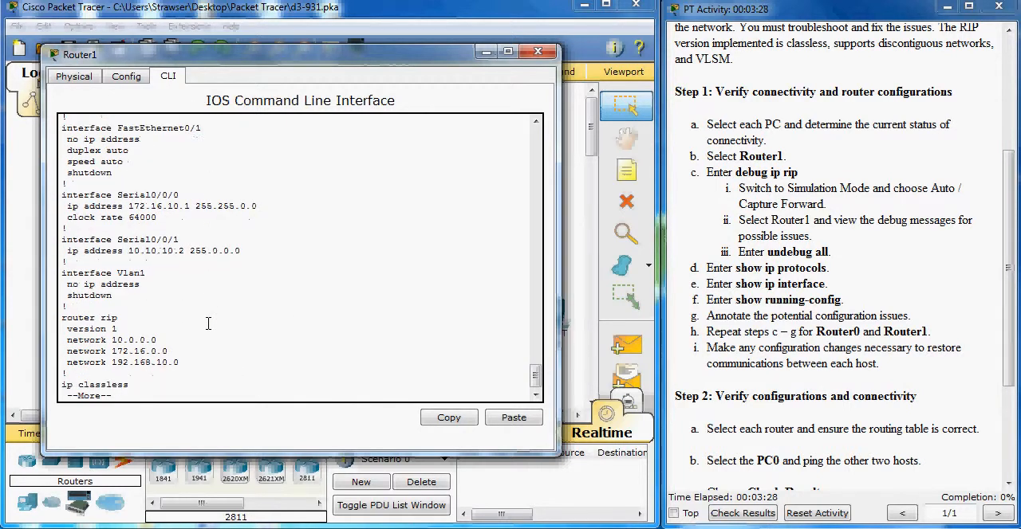
pyautogui.press('Return')
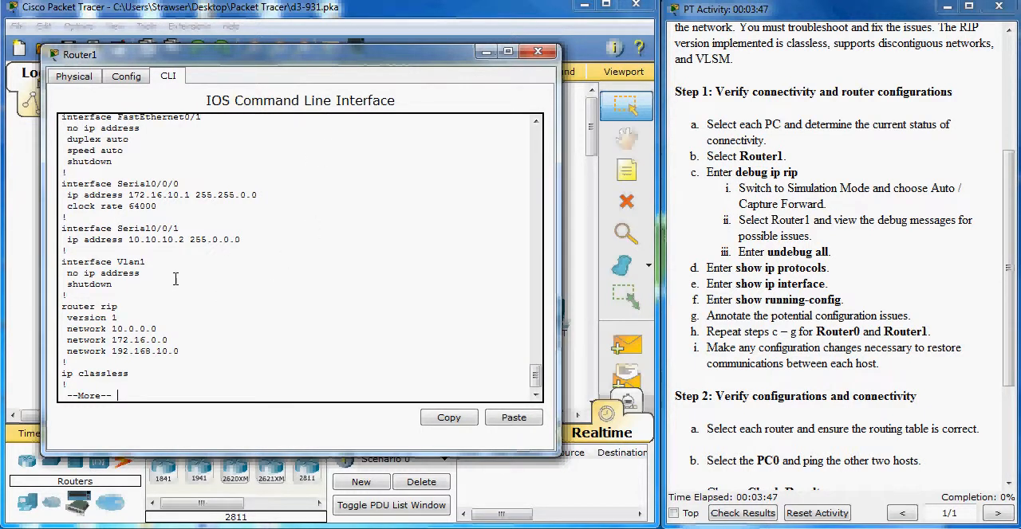
pyautogui.scroll(1, 144, 303)
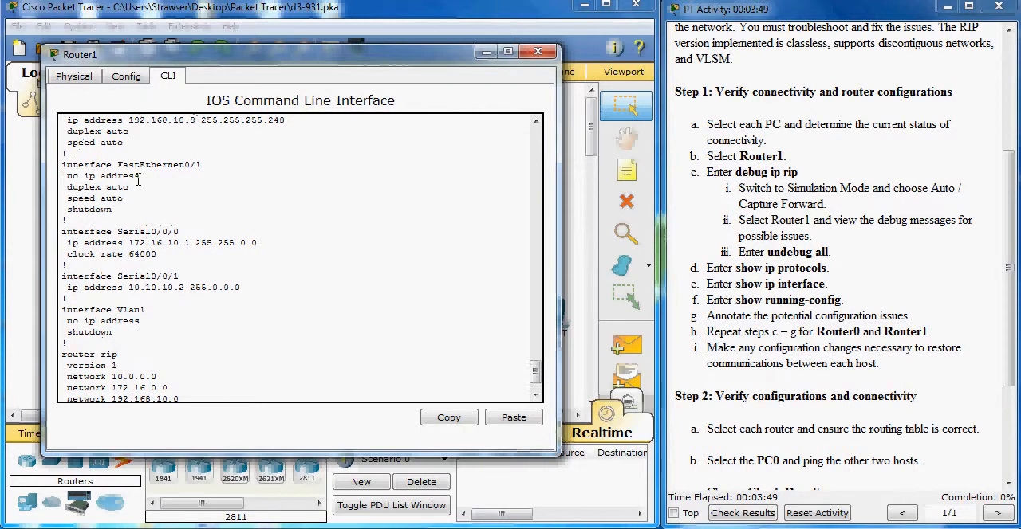
pyautogui.scroll(1, 146, 206)
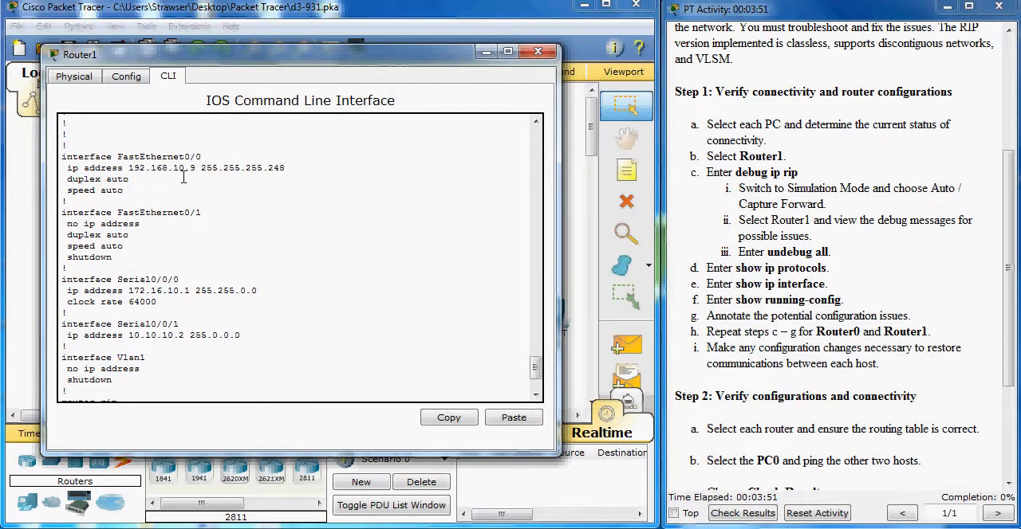
pyautogui.scroll(-3, 183, 199)
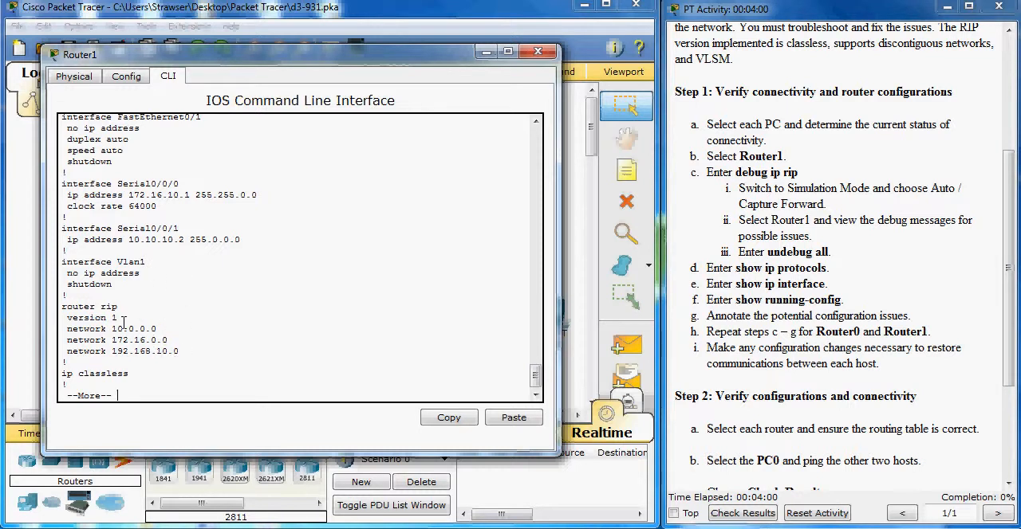
pyautogui.hotkey('ctrl', 'c')
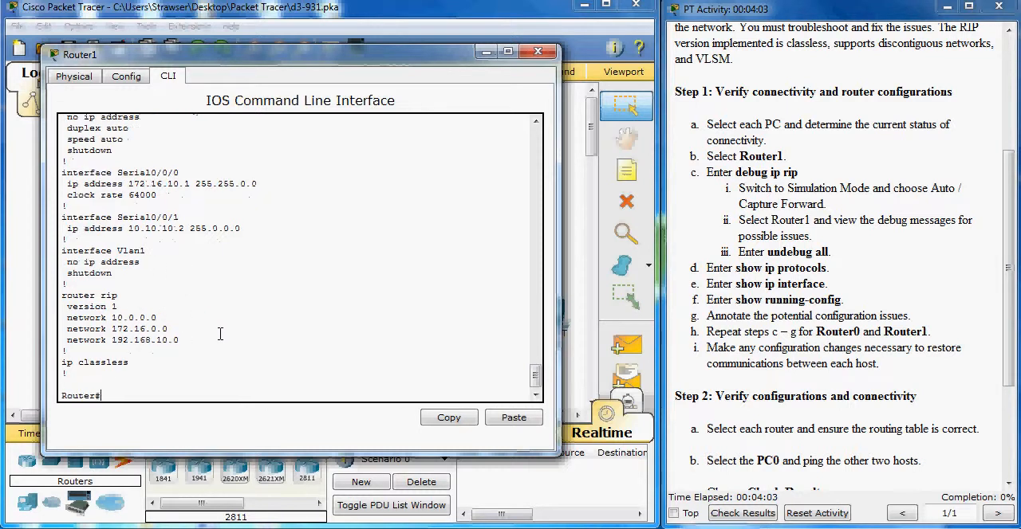
# Enter RIP router configuration on Router1 and set the protocol to version 2
pyautogui.write('conf t')
pyautogui.press('Return')
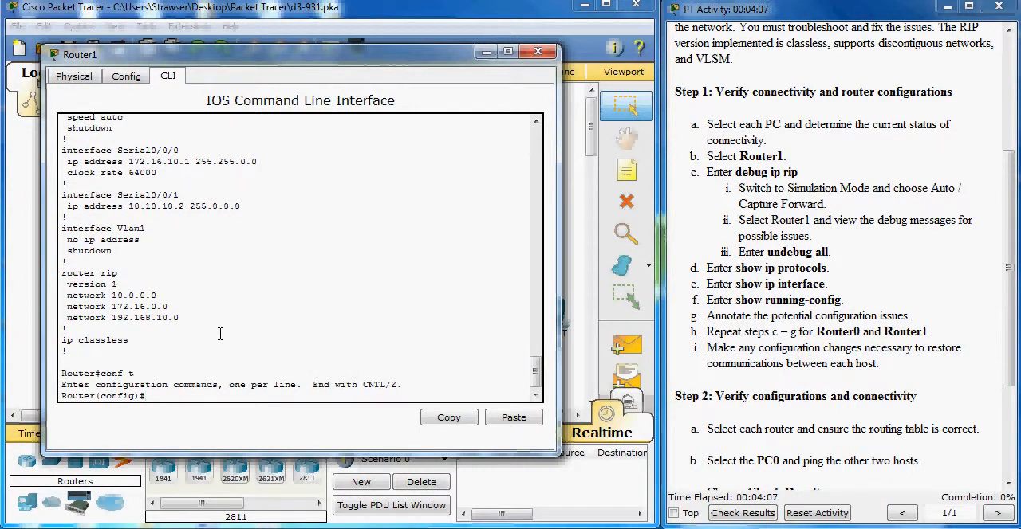
pyautogui.write('router rip')
pyautogui.press('Return')
pyautogui.write('version 2')
pyautogui.press('Return')
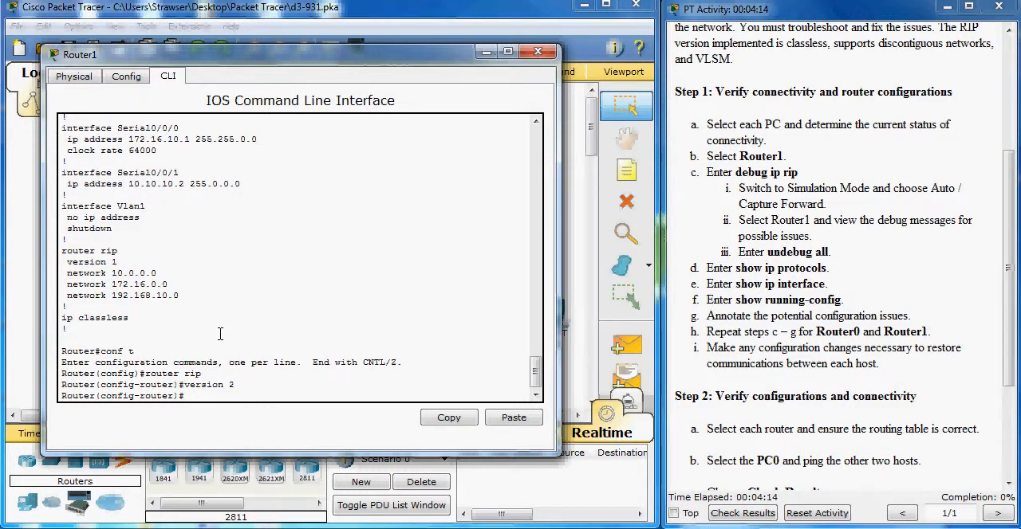
# Leave Router1's configuration mode and save the running configuration to startup-config with copy run start
pyautogui.write('end')
pyautogui.press('Return')
pyautogui.write('copy run start')
pyautogui.press('Return')
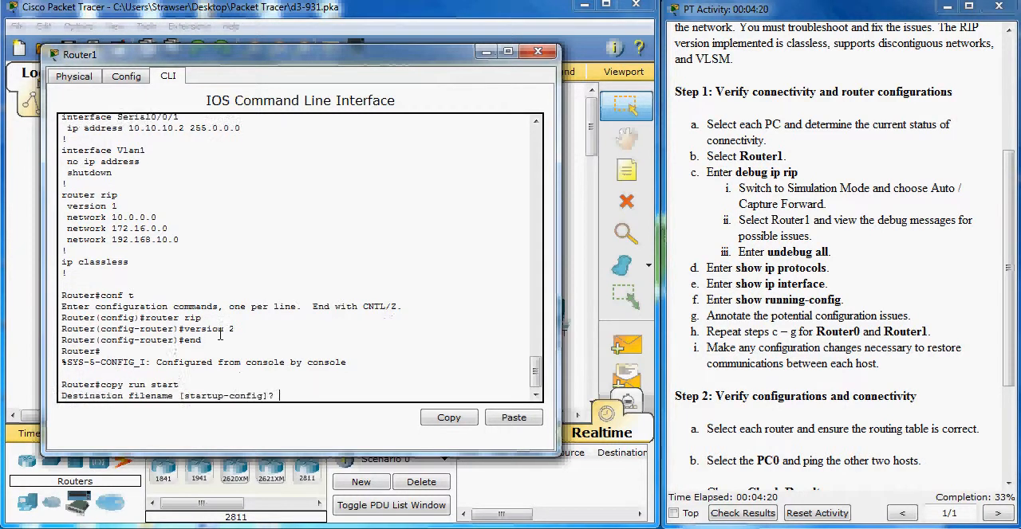
pyautogui.press('Return')
# Run show run on Router1, check the version in the router rip section, and close the router's window
pyautogui.write('how')
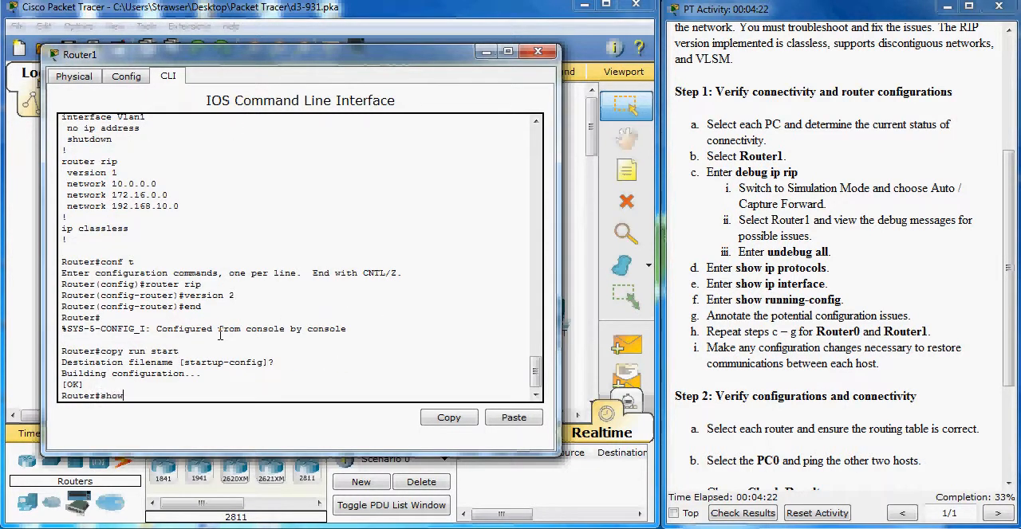
pyautogui.write(' run')
pyautogui.press('Return')
pyautogui.press('Return')
pyautogui.press('Return')
pyautogui.press('Return')
pyautogui.press('Return')
pyautogui.press('Return')
pyautogui.press('Return')
pyautogui.press('Return')
pyautogui.press('Return')
pyautogui.press('Return')
pyautogui.press('Return')
pyautogui.press('Return')
pyautogui.press('Return')
pyautogui.press('Return')
pyautogui.press('Return')
pyautogui.press('Return')
pyautogui.press('Return')
pyautogui.press('Return')
pyautogui.press('Return')
pyautogui.press('Return')
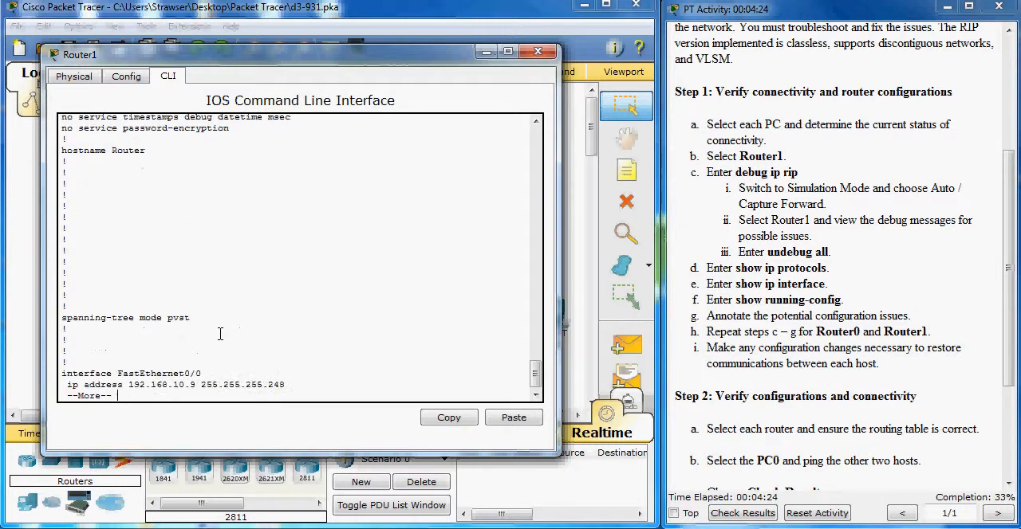
pyautogui.press('Return')
pyautogui.press('Return')
pyautogui.press('Return')
pyautogui.press('Return')
pyautogui.press('Return')
pyautogui.press('Return')
pyautogui.press('Return')
pyautogui.press('Return')
pyautogui.press('Return')
pyautogui.press('Return')
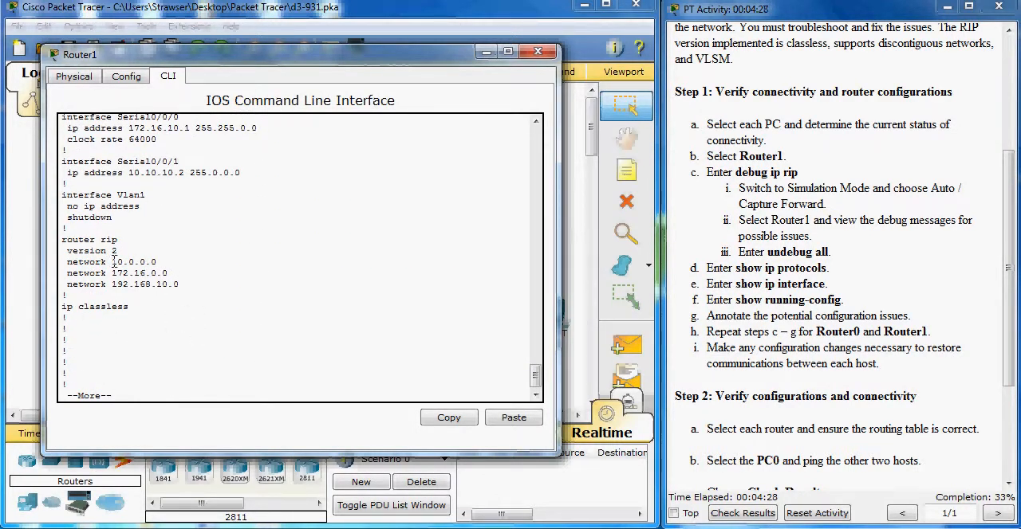
pyautogui.click(537, 51)
# Open Router0's command line and enter privileged EXEC mode
pyautogui.click(256, 313)
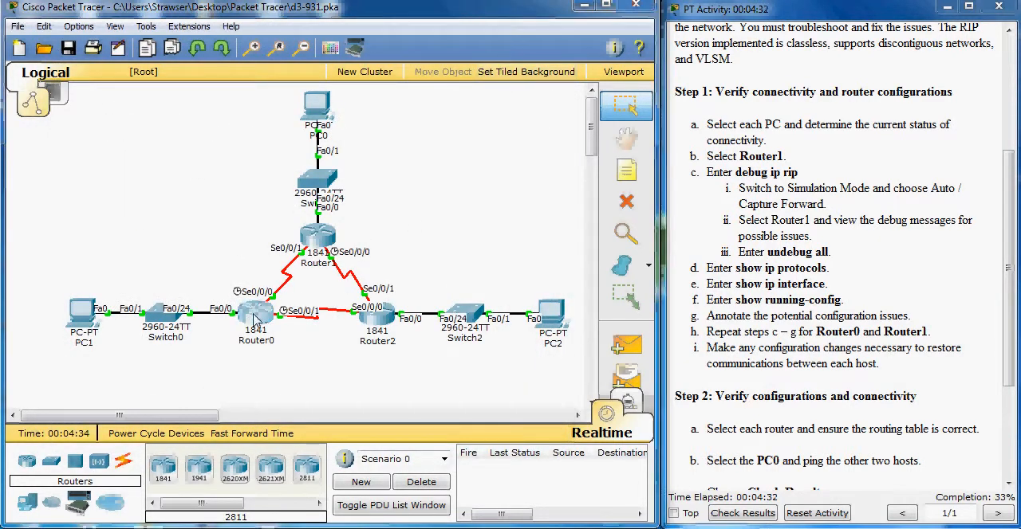
pyautogui.click(410, 125)
pyautogui.moveTo(440, 109); pyautogui.dragTo(263, 95)
pyautogui.press('Return')
pyautogui.press('Return')
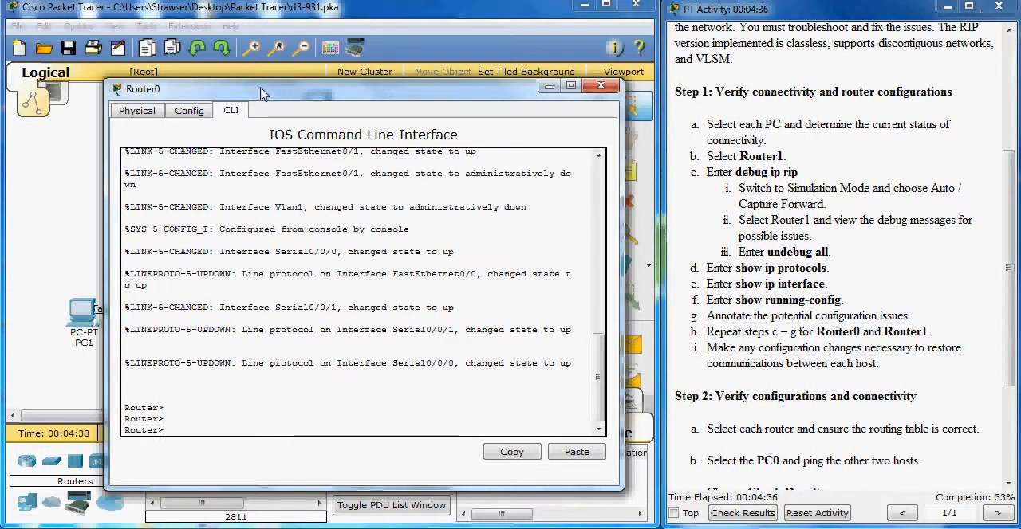
pyautogui.write('en')
pyautogui.press('Return')
# Run show run on Router0 and page through to the router rip section
pyautogui.write('show run')
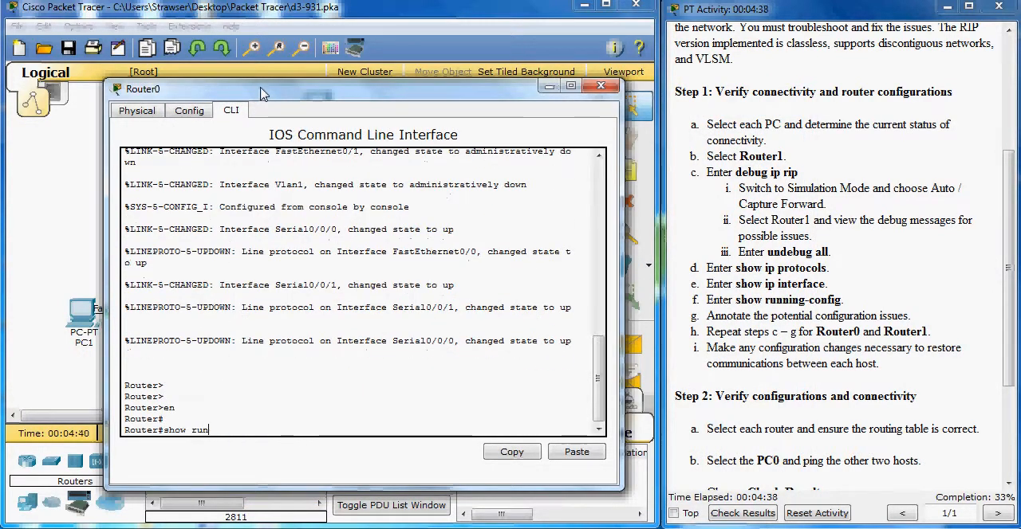
pyautogui.press('Return')
pyautogui.press('space')
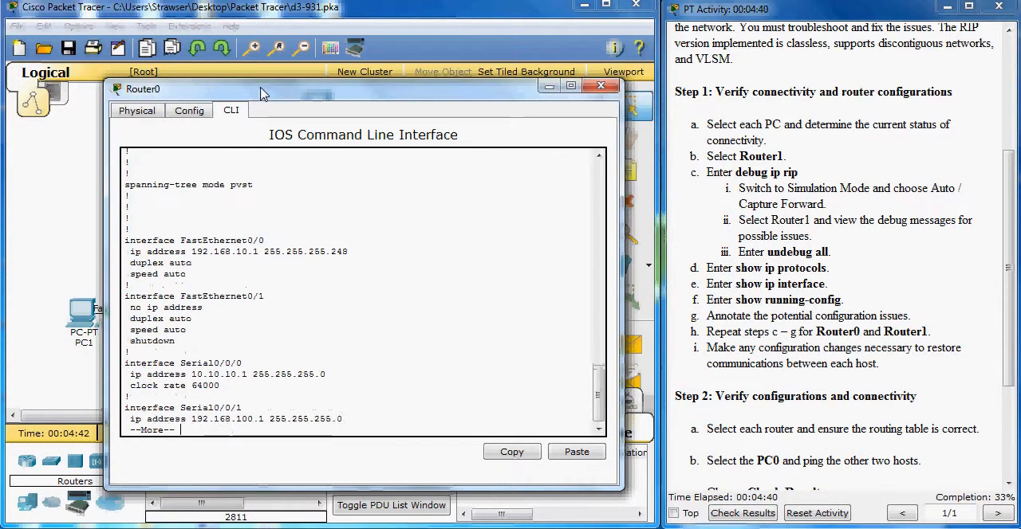
pyautogui.press('space')
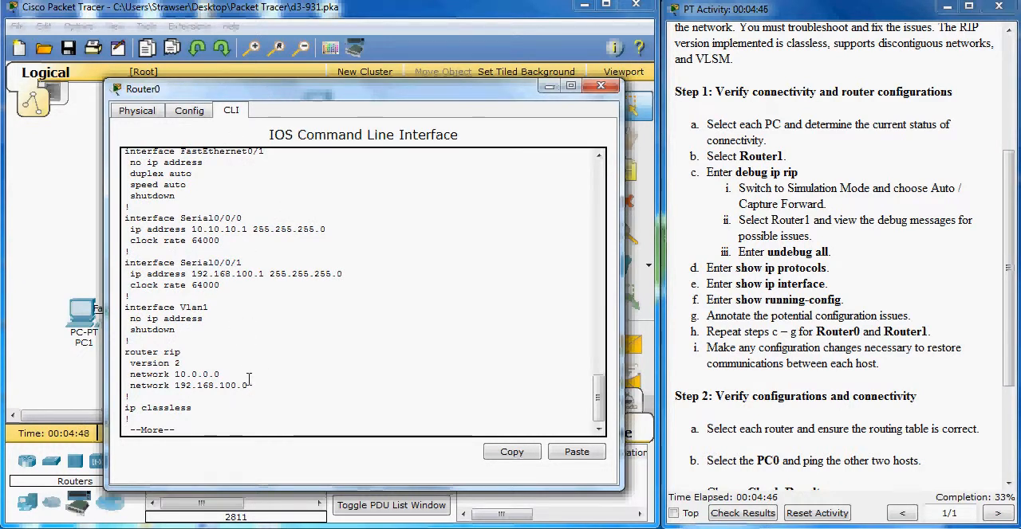
# Place Router0's window beside the topology, compare its interface addresses with the networks under router rip, and exit the listing
pyautogui.moveTo(250, 96); pyautogui.dragTo(660, 80)
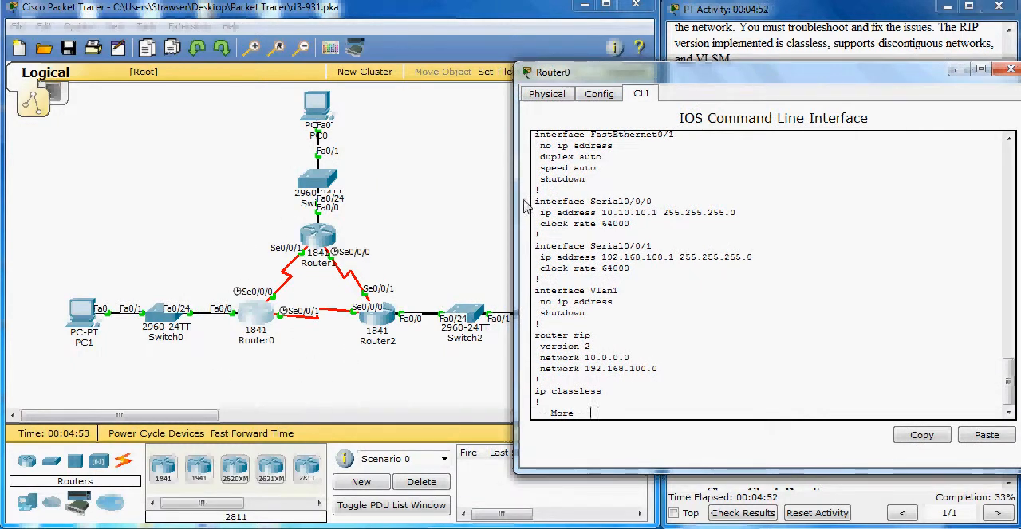
pyautogui.moveTo(687, 67); pyautogui.dragTo(841, 53)
pyautogui.click(308, 406)
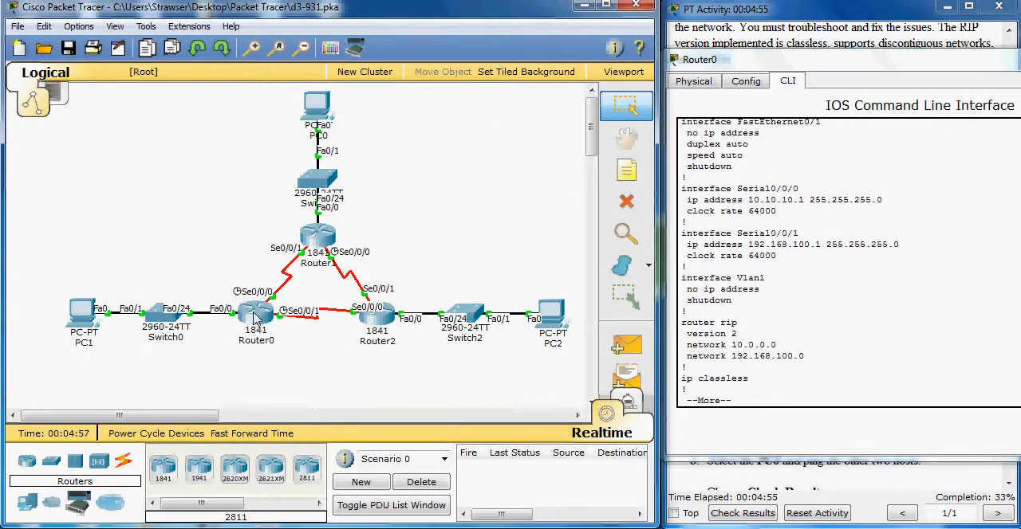
pyautogui.moveTo(255, 318)
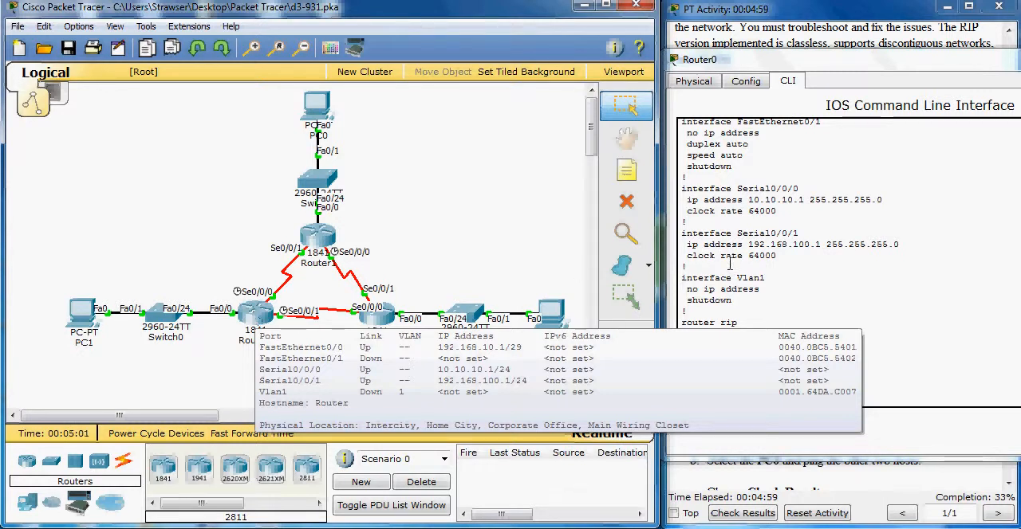
pyautogui.click(837, 287)
pyautogui.moveTo(790, 60); pyautogui.dragTo(720, 64)
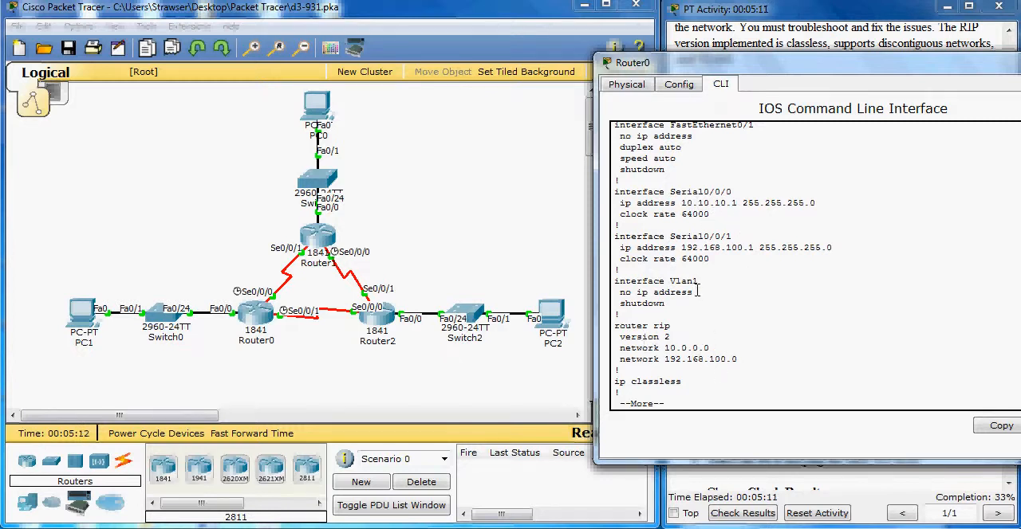
pyautogui.scroll(2, 697, 286)
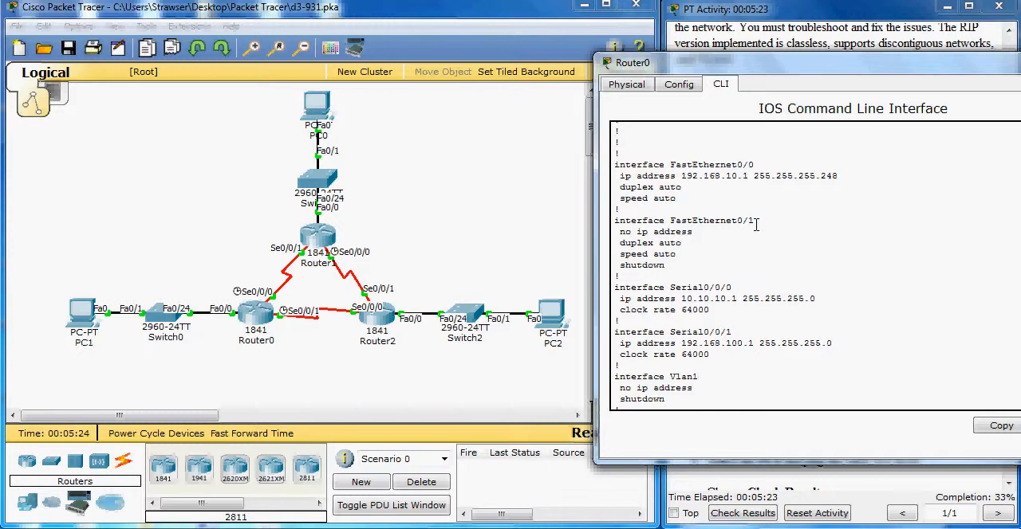
pyautogui.scroll(-2, 755, 225)
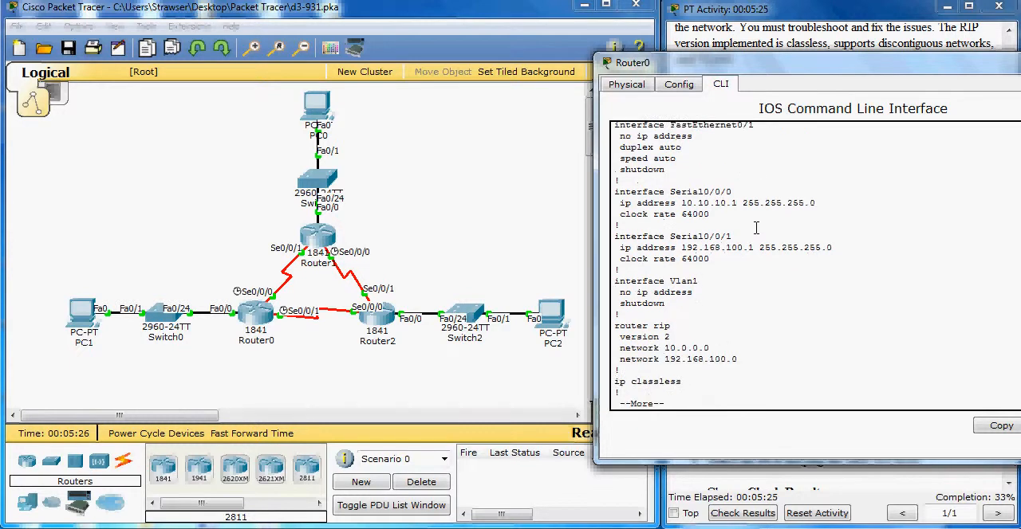
pyautogui.press('Return')
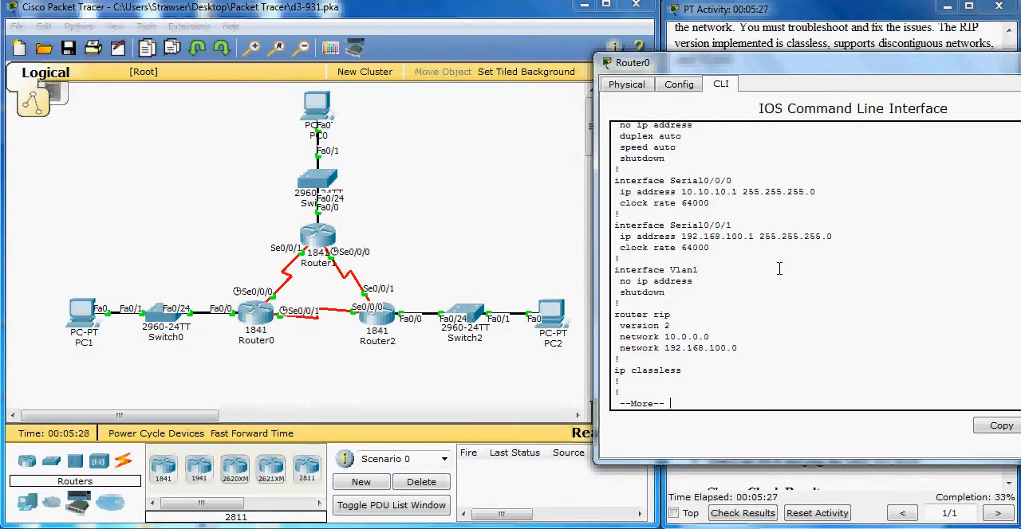
pyautogui.press('Return')
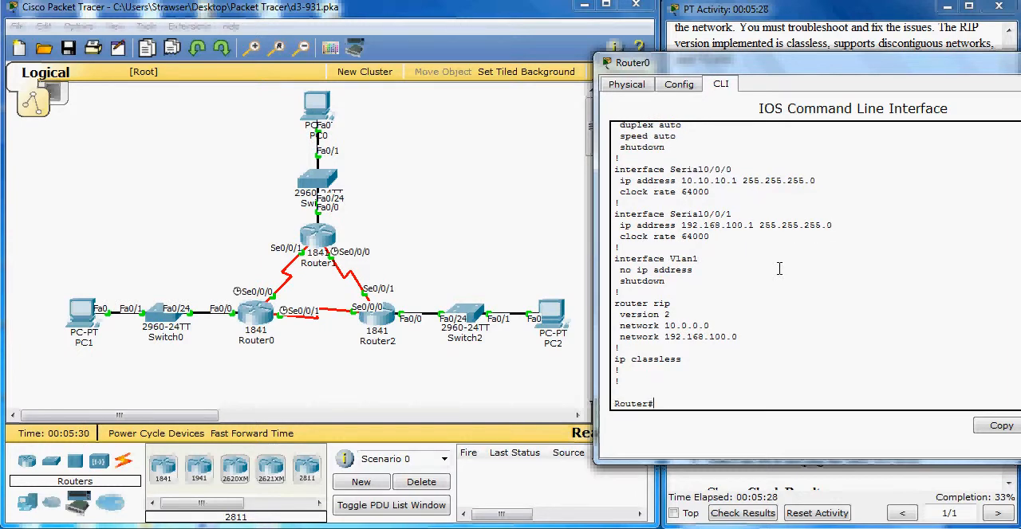
# Add network 192.168.10.0 to the RIP configuration on Router0
pyautogui.write('conf t')
pyautogui.press('Return')
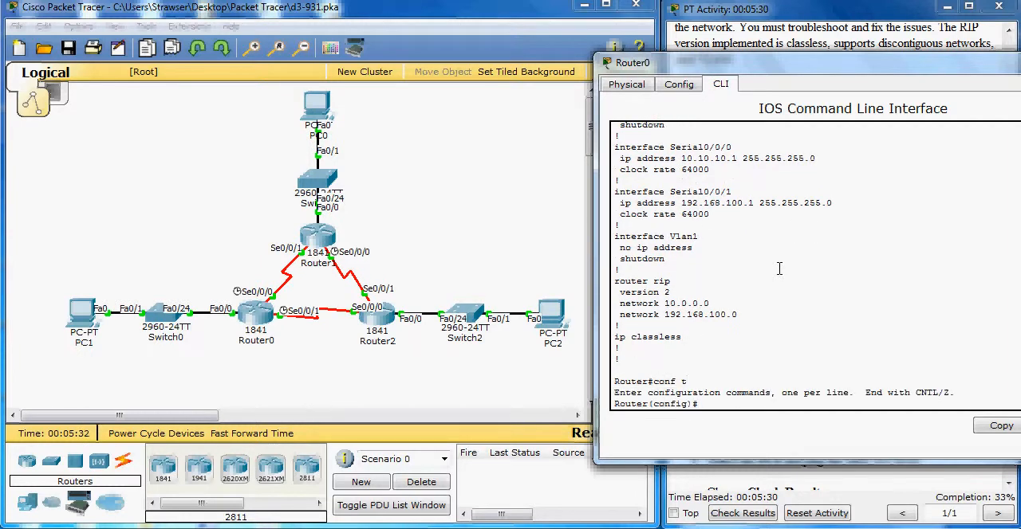
pyautogui.write('router rip')
pyautogui.press('Return')
pyautogui.write('netwo')
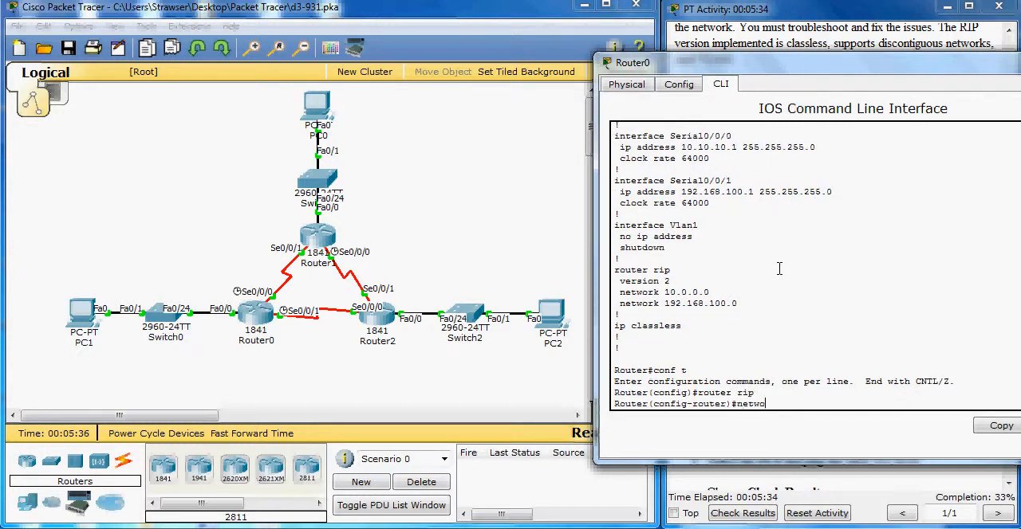
pyautogui.write('rk 192.168.10.8')
pyautogui.scroll(4, 790, 279)
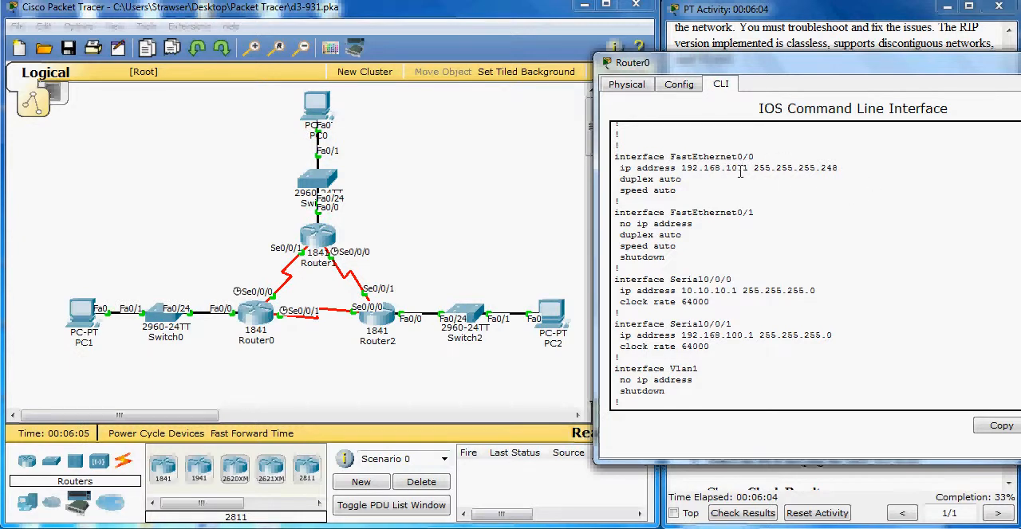
pyautogui.write('conf t router rip network 192.168.10.8')
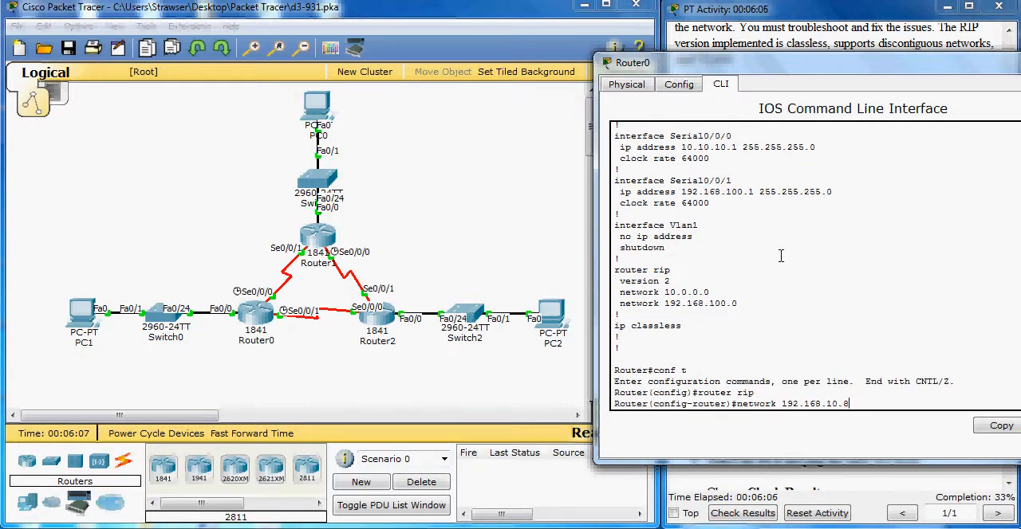
pyautogui.write('0')
pyautogui.press('Return')
# Leave Router0's configuration mode and save the running configuration to startup-config with copy run start
pyautogui.write('end')
pyautogui.press('Return')
pyautogui.press('Return')
pyautogui.write('cop')
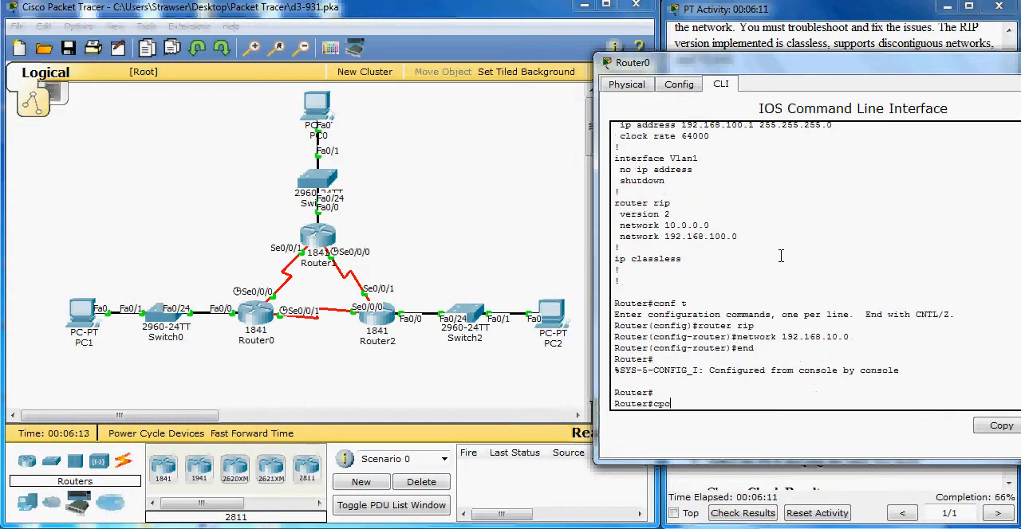
pyautogui.write('y run start')
pyautogui.press('Return')
# Run show run on Router0, check the networks listed under router rip, and put the router's window away
pyautogui.press('Return')
pyautogui.press('Return')
pyautogui.write('show run')
pyautogui.press('Return')
pyautogui.press('Return')
pyautogui.press('Return')
pyautogui.press('Return')
pyautogui.press('Return')
pyautogui.press('Return')
pyautogui.press('Return')
pyautogui.press('Return')
pyautogui.press('Return')
pyautogui.press('Return')
pyautogui.press('Return')
pyautogui.press('Return')
pyautogui.press('Return')
pyautogui.press('Return')
pyautogui.press('Return')
pyautogui.press('Return')
pyautogui.press('Return')
pyautogui.press('Return')
pyautogui.press('Return')
pyautogui.press('Return')
pyautogui.press('Return')
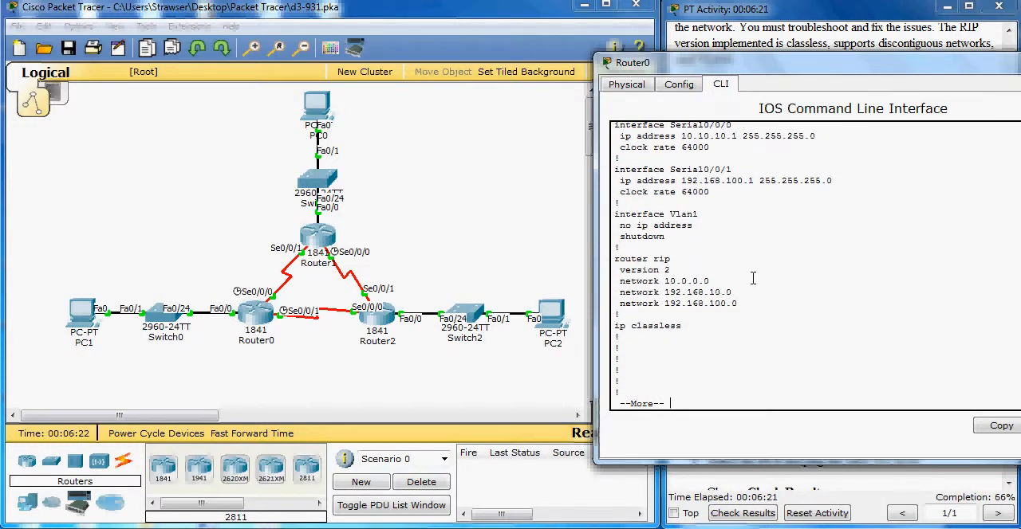
pyautogui.click(765, 9)
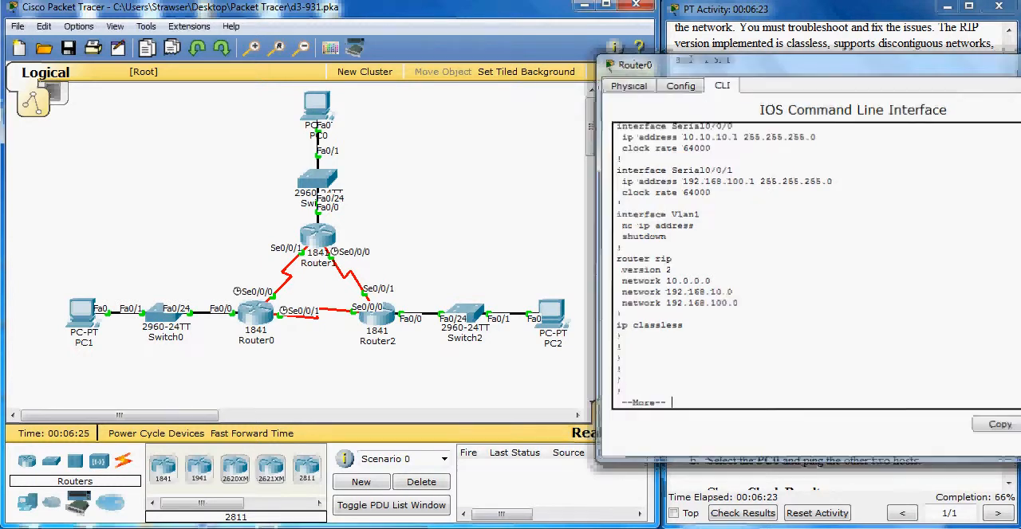
# Open Router2's command line beside the topology and enter privileged EXEC mode
pyautogui.click(381, 318)
pyautogui.moveTo(543, 107); pyautogui.dragTo(686, 82)
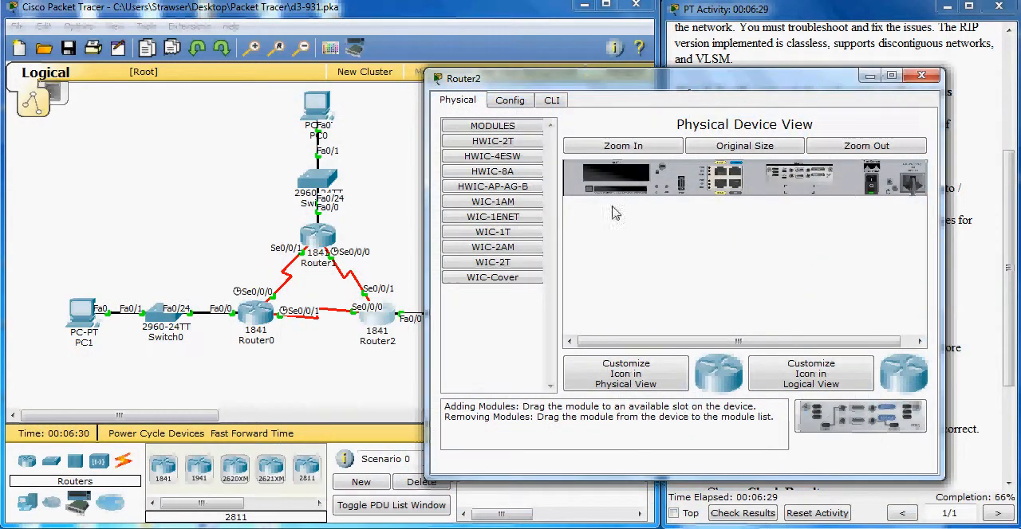
pyautogui.click(548, 104)
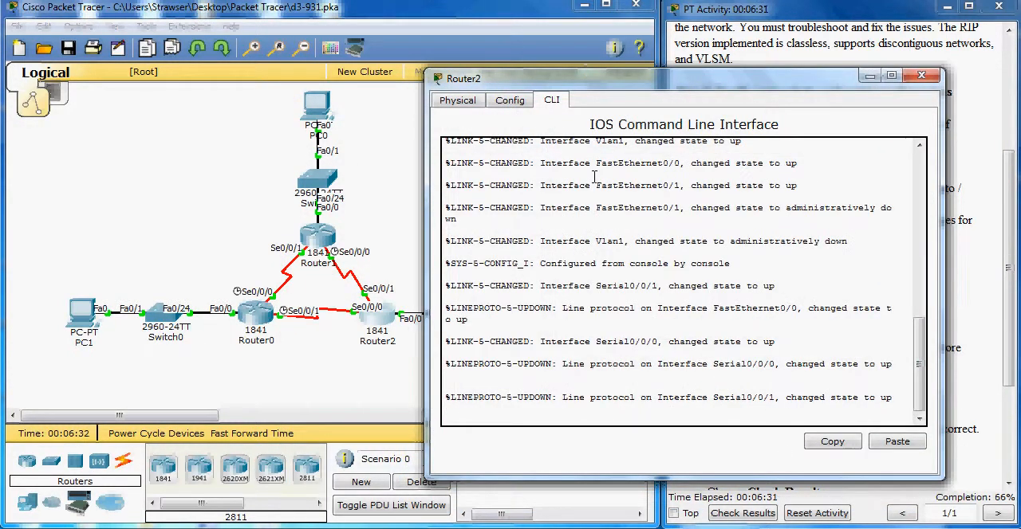
pyautogui.press('Return')
pyautogui.press('Return')
pyautogui.press('Return')
pyautogui.write('en')
pyautogui.press('Return')
# Run show run on Router2, compare the interface addresses with the networks under router rip, and exit the listing
pyautogui.write('show run')
pyautogui.press('Return')
pyautogui.press('space')
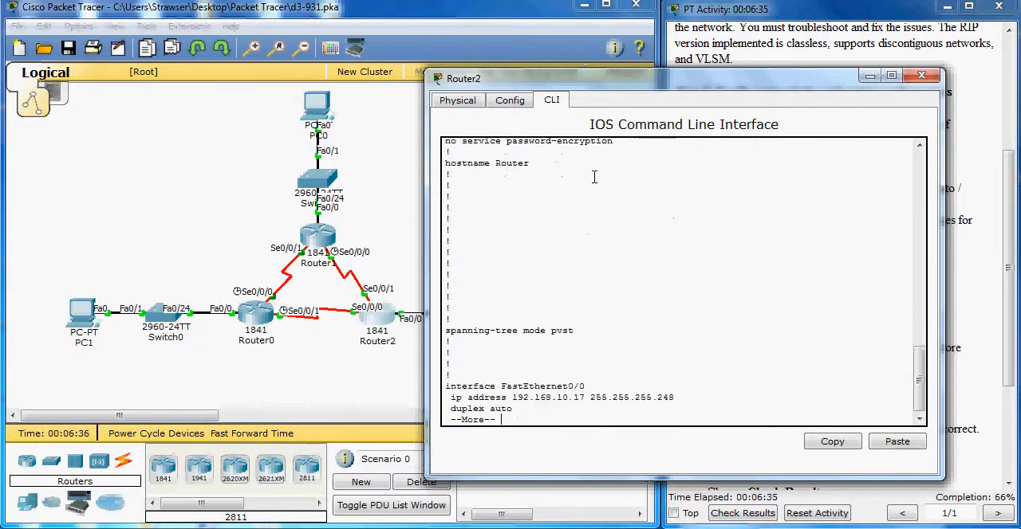
pyautogui.press('Return')
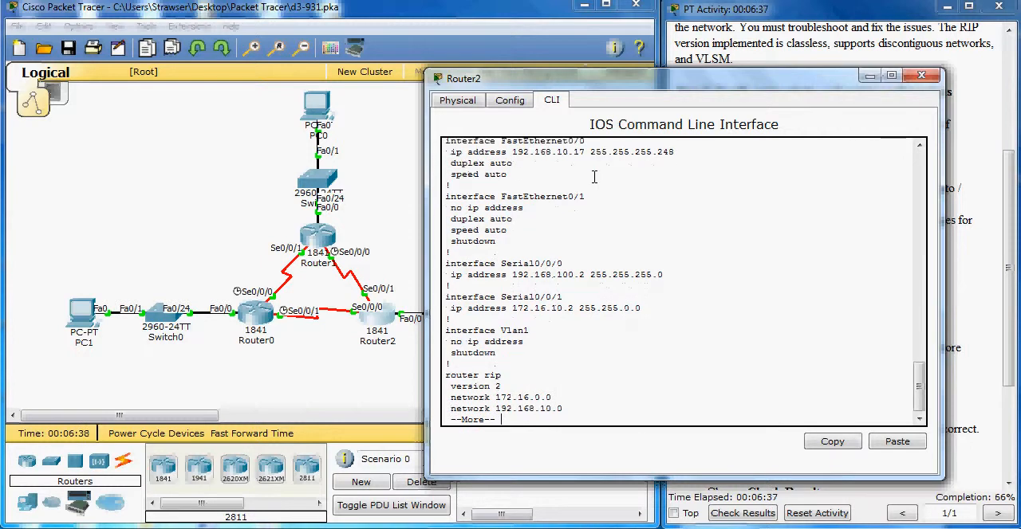
pyautogui.press('Return')
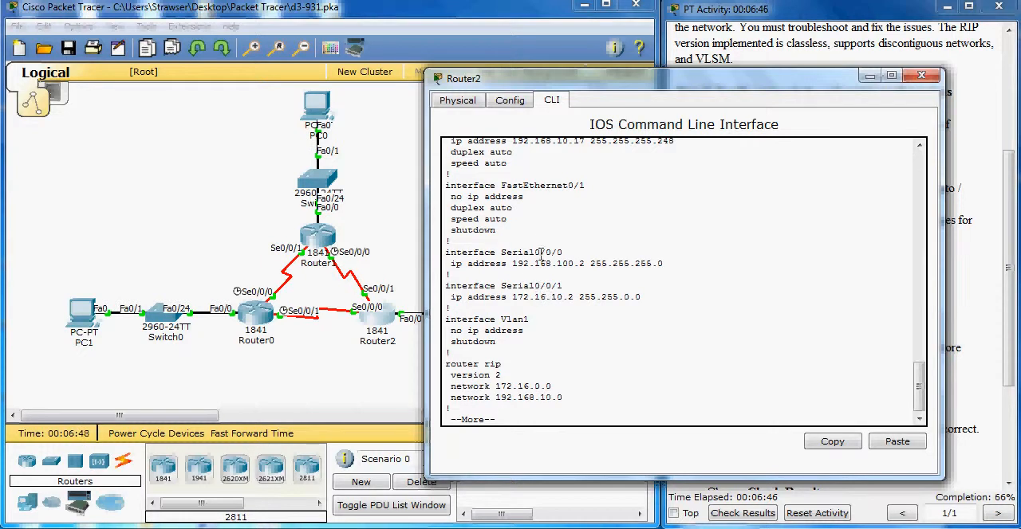
pyautogui.scroll(1, 541, 254)
pyautogui.scroll(-1, 613, 196)
pyautogui.hotkey('ctrl', 'c')
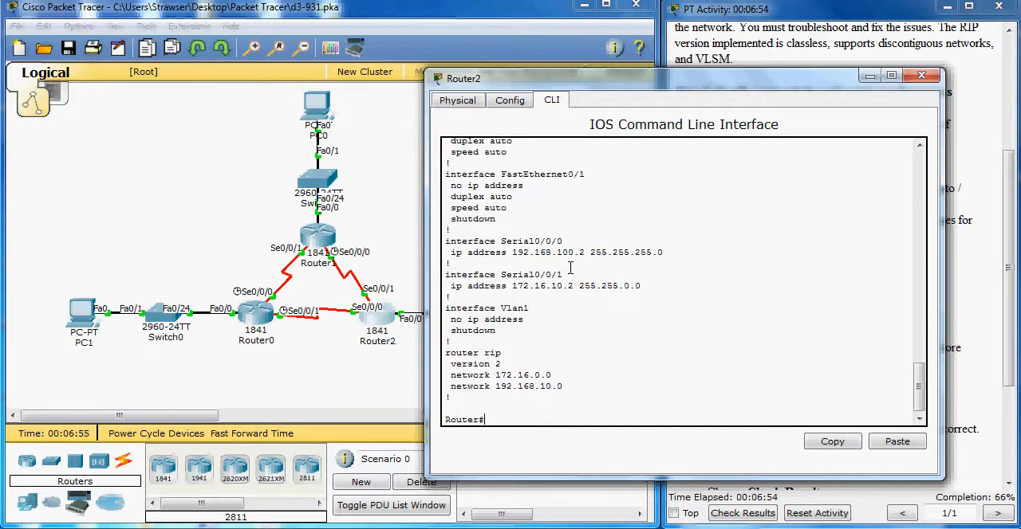
# Add network 192.168.100.0 to the RIP configuration on Router2
pyautogui.write('conf t')
pyautogui.press('Return')
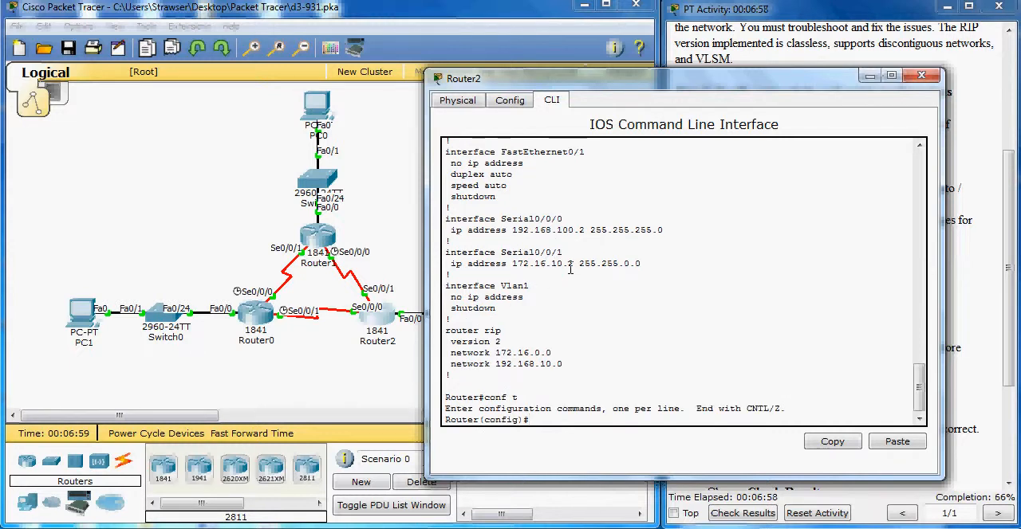
pyautogui.write('router rip')
pyautogui.press('Return')
pyautogui.write('twor')
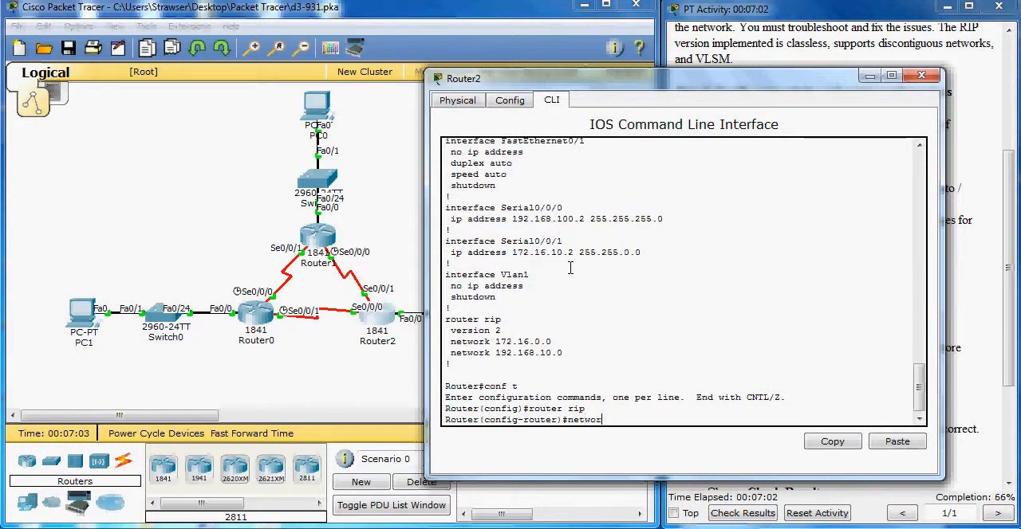
pyautogui.write('k 192.168.100.0')
pyautogui.press('Return')
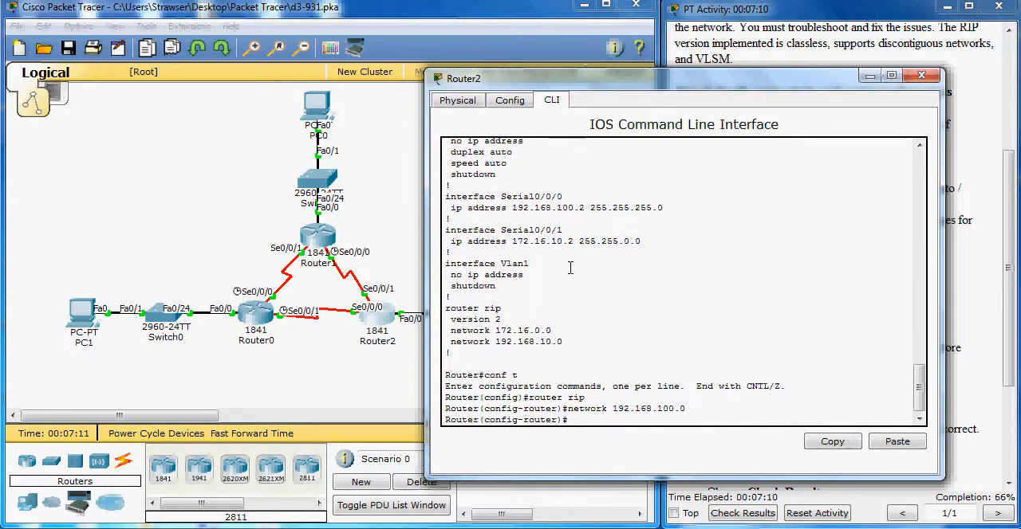
# Leave configuration mode on Router2 and save the running configuration to the startup configuration
pyautogui.write('end')
pyautogui.press('Return')
pyautogui.press('Return')
pyautogui.write('copy run startr')
pyautogui.press('Return')
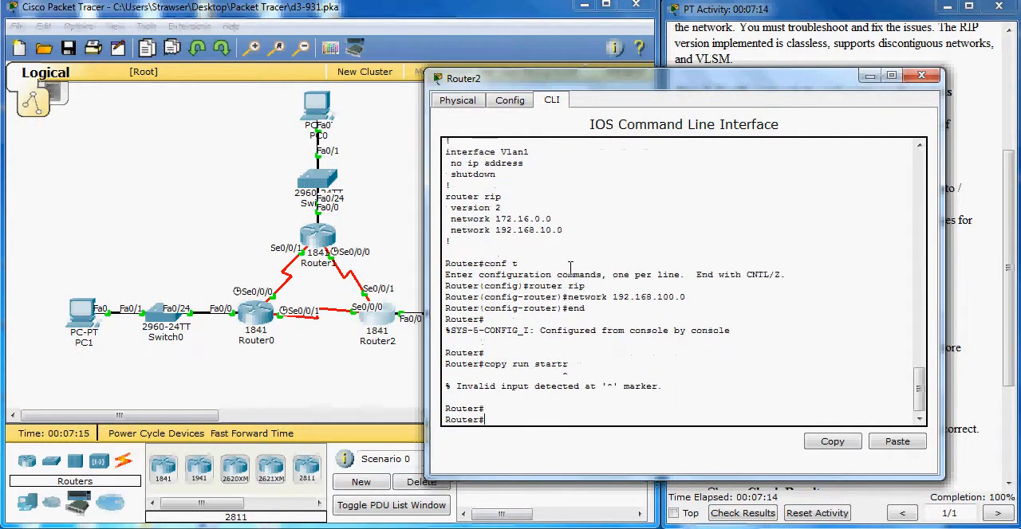
pyautogui.press('Up')
pyautogui.press('BackSpace')
pyautogui.press('Return')
# Run show run on Router2, check the networks listed under router rip, and close the router's window
pyautogui.press('Return')
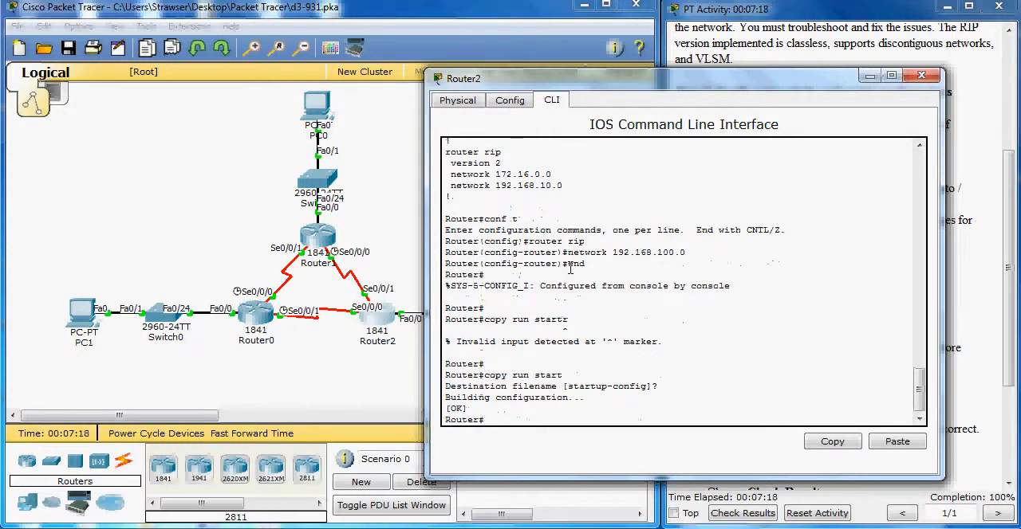
pyautogui.write('show run')
pyautogui.press('Return')
pyautogui.press('Return')
pyautogui.press('Return')
pyautogui.press('Return')
pyautogui.press('Return')
pyautogui.press('Return')
pyautogui.press('Return')
pyautogui.press('Return')
pyautogui.press('Return')
pyautogui.press('Return')
pyautogui.press('Return')
pyautogui.press('Return')
pyautogui.press('Return')
pyautogui.press('Return')
pyautogui.press('Return')
pyautogui.press('Return')
pyautogui.press('Return')
pyautogui.press('Return')
pyautogui.press('Return')
pyautogui.press('Return')
pyautogui.press('Return')
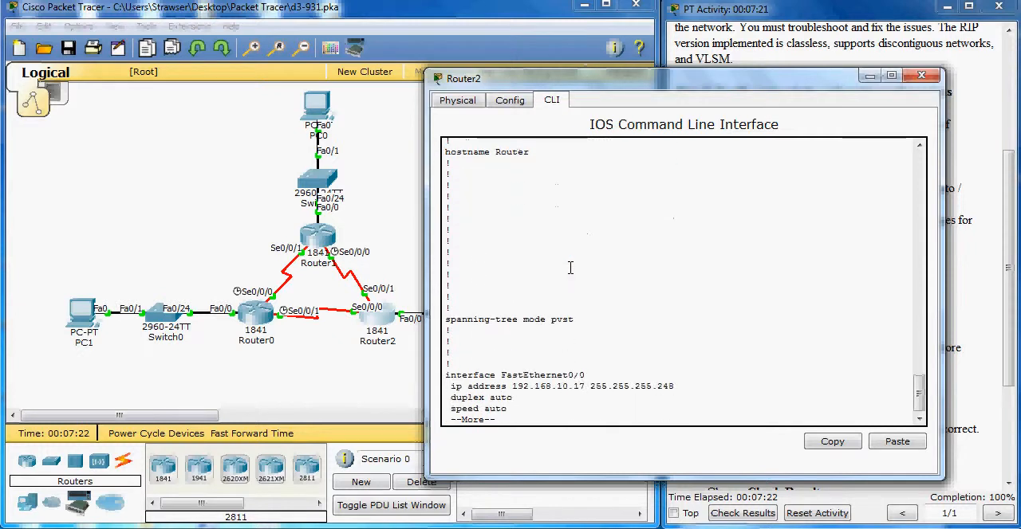
pyautogui.press('Return')
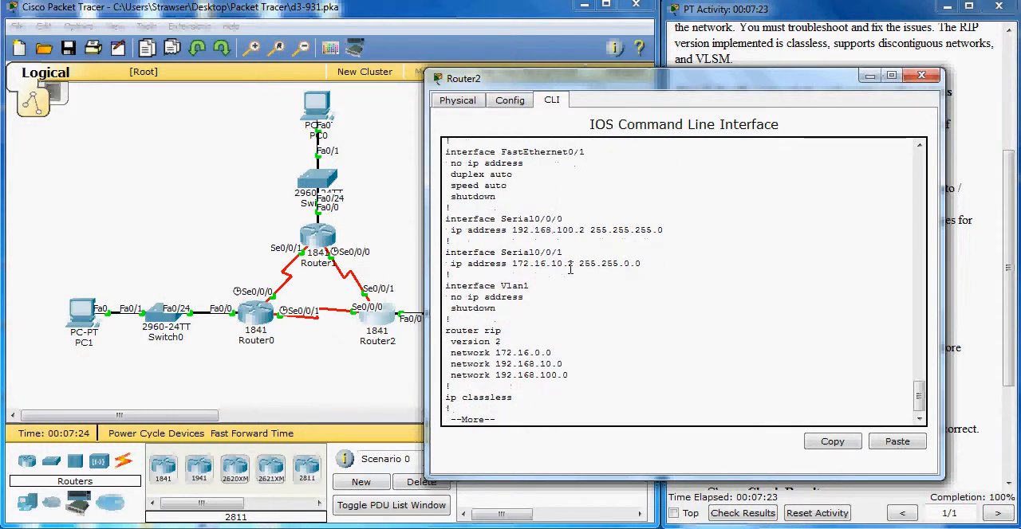
pyautogui.click(921, 75)
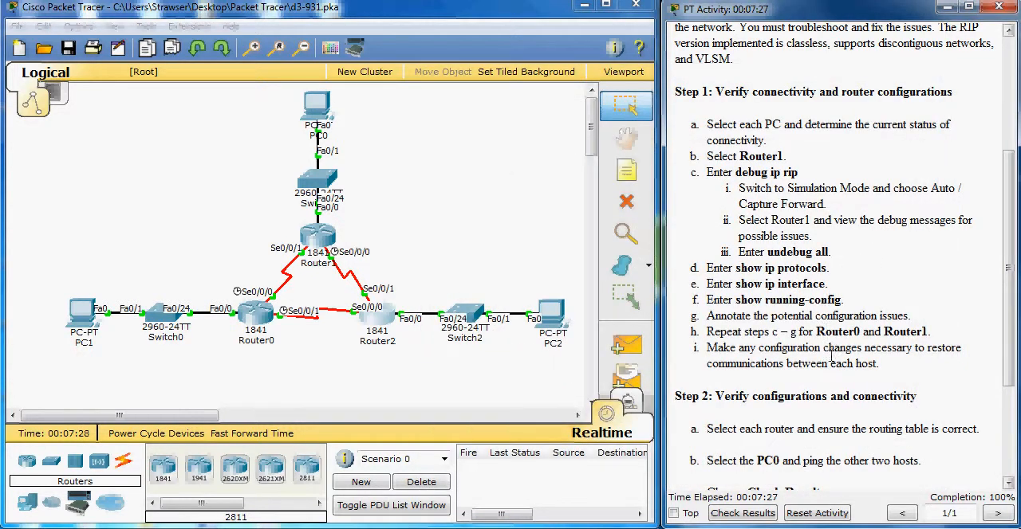
# Read the Step 2 verification instructions and open PC0's command prompt
pyautogui.scroll(-1, 829, 364)
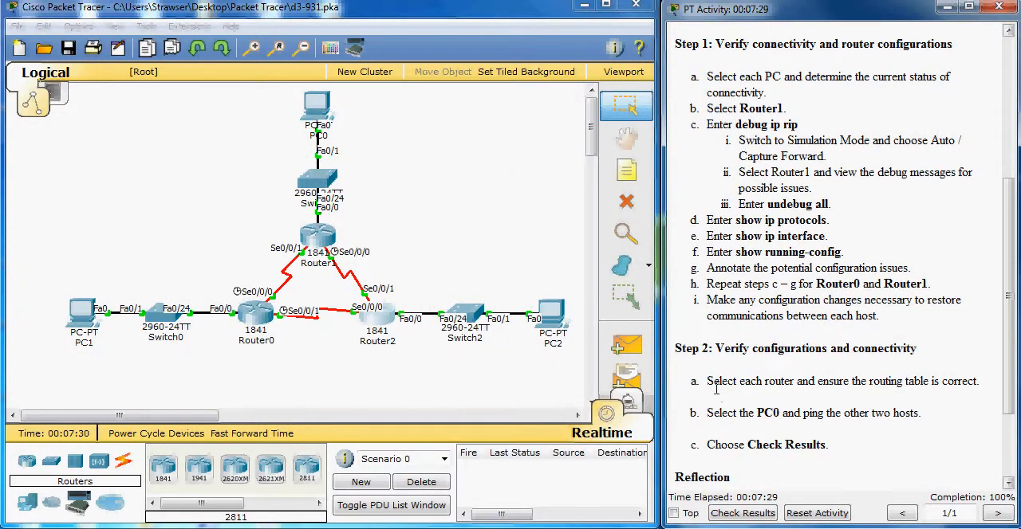
pyautogui.click(530, 236)
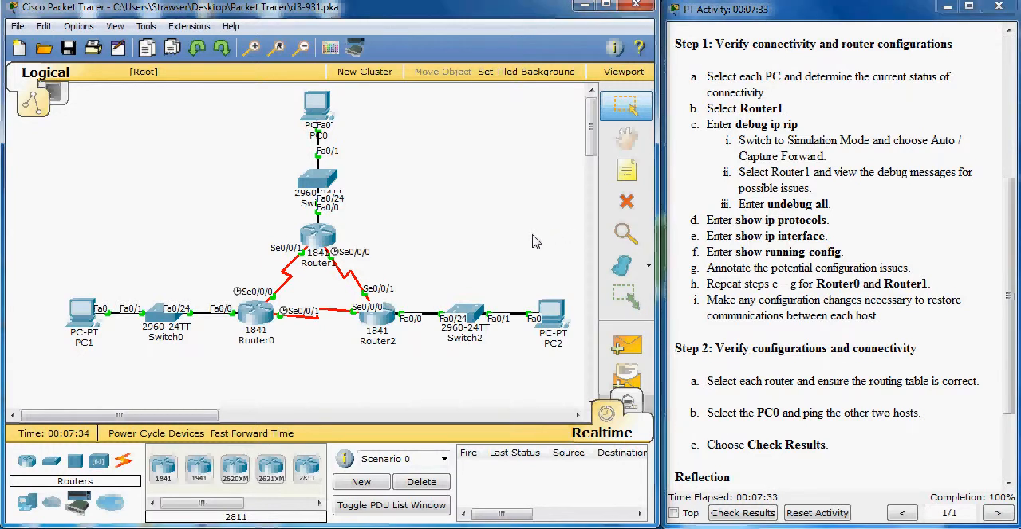
pyautogui.click(318, 120)
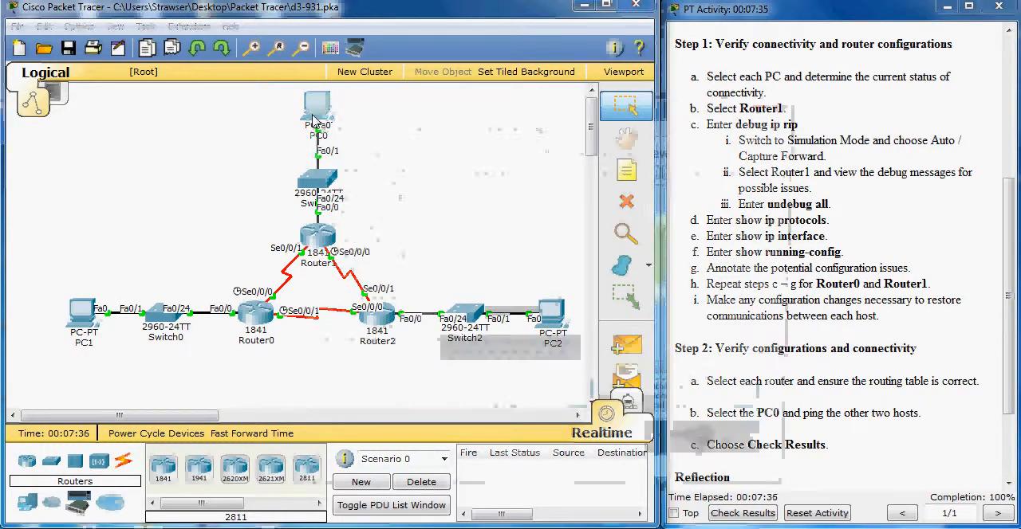
pyautogui.moveTo(449, 108); pyautogui.dragTo(274, 81)
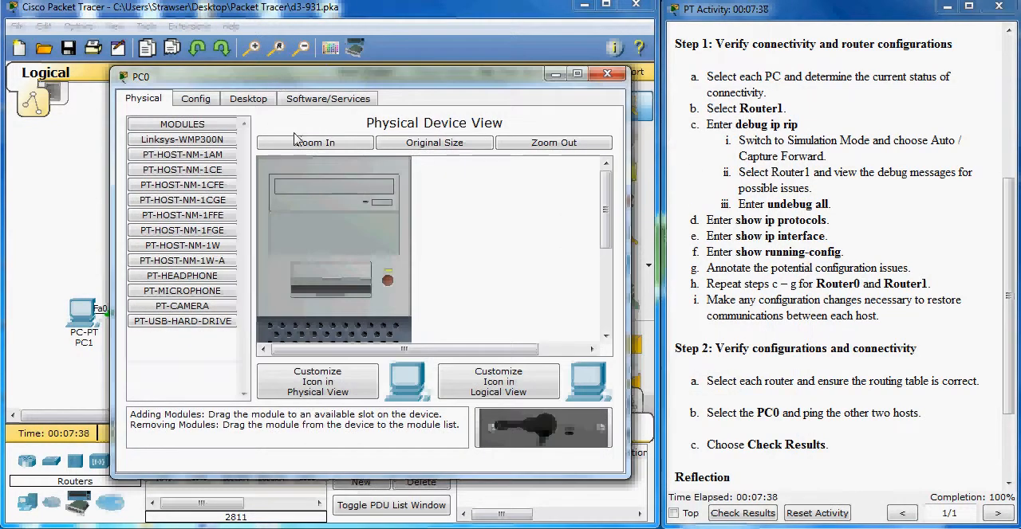
pyautogui.click(249, 99)
pyautogui.click(478, 151)
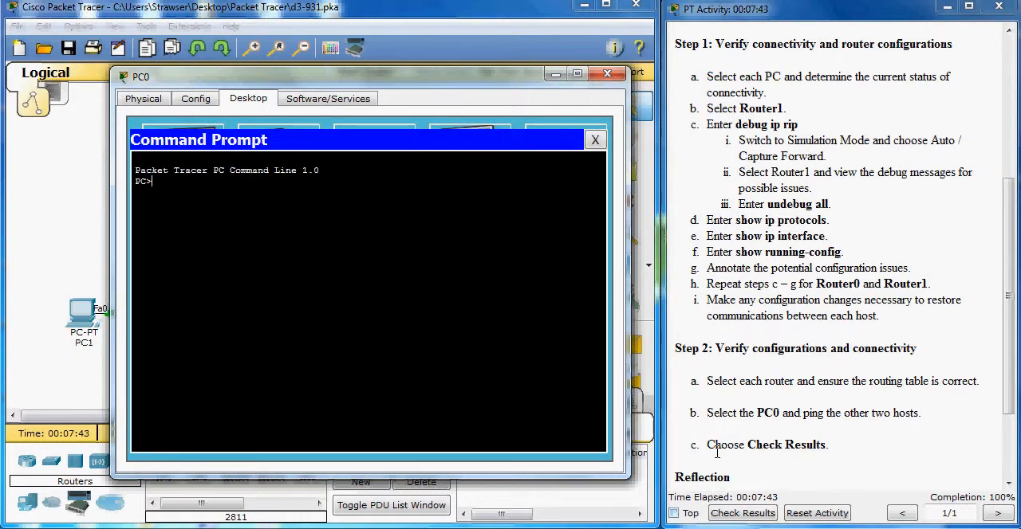
# Bring up the Notepad list of host addresses beside PC0's window and ping PC1 at 192.168.10.3
pyautogui.hotkey('alt', 'Tab')
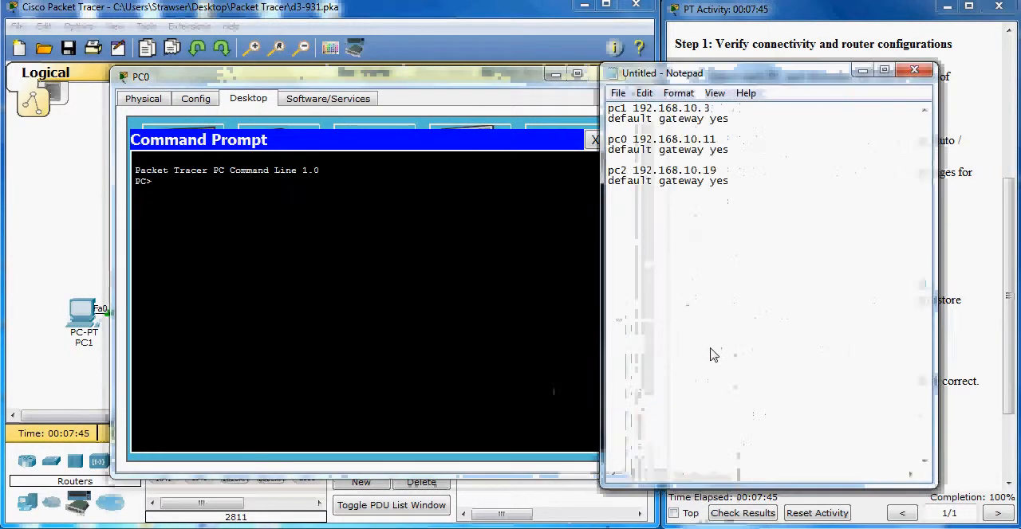
pyautogui.moveTo(443, 77); pyautogui.dragTo(399, 76)
pyautogui.write('p')
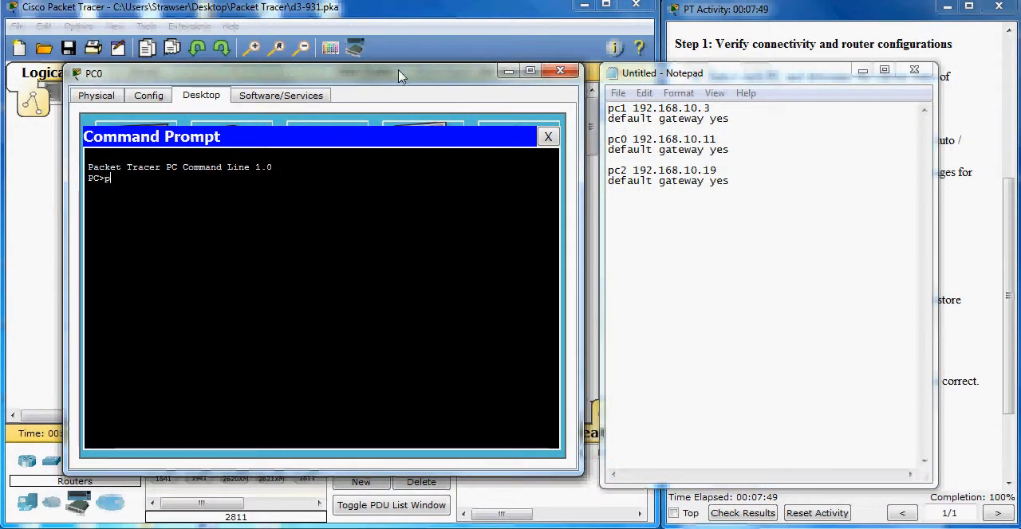
pyautogui.write('ing 192.')
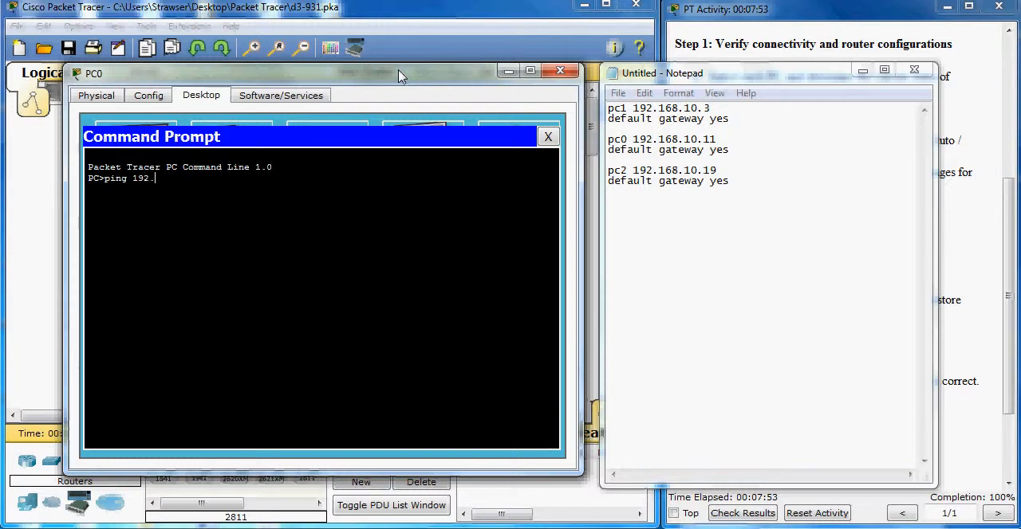
pyautogui.write('168.10.3')
pyautogui.press('Return')
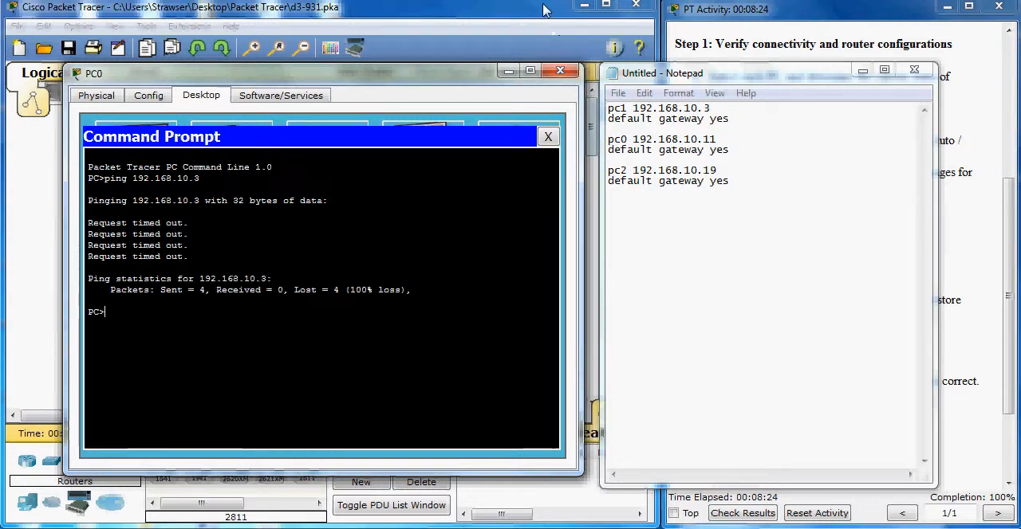
# Close PC0's window and fast-forward the network time several times
pyautogui.click(564, 72)
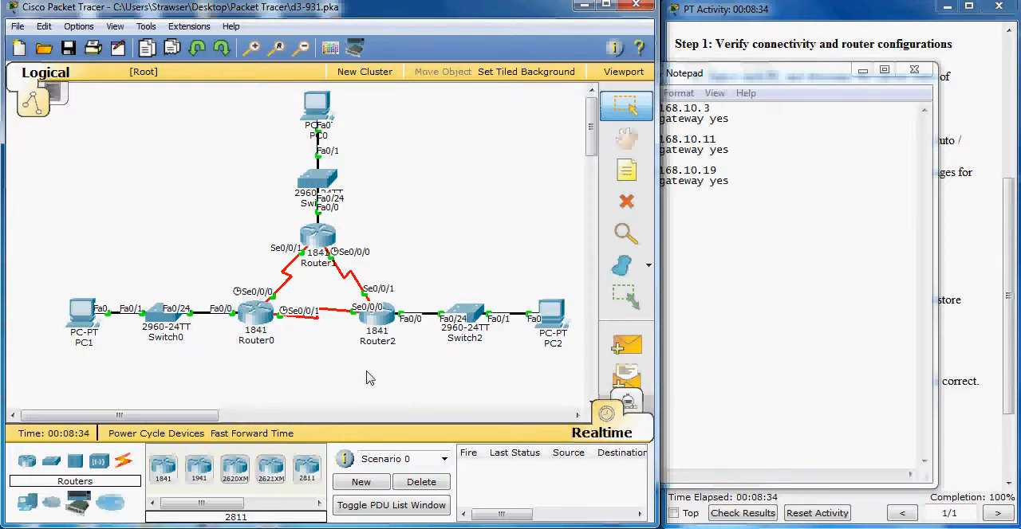
pyautogui.click(289, 434)
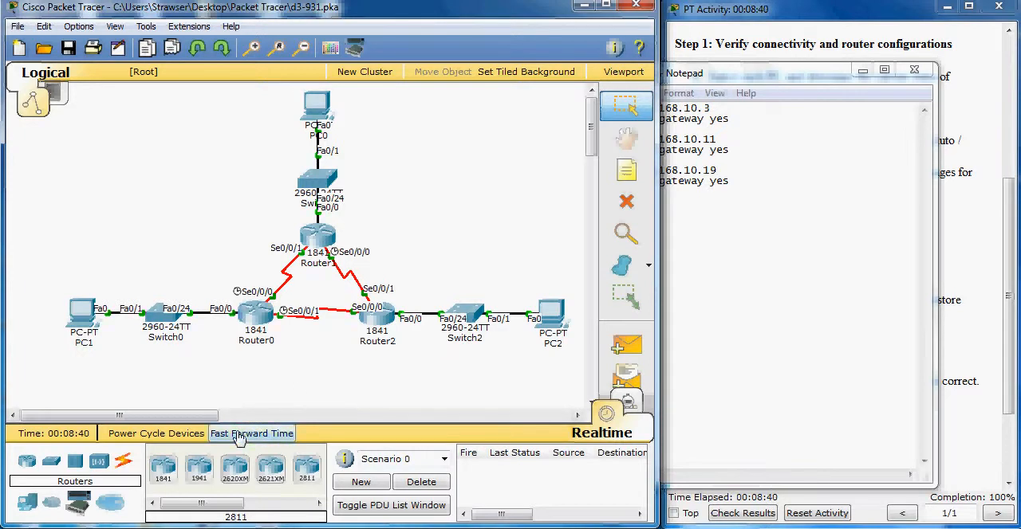
pyautogui.click(239, 435)
pyautogui.click(240, 436)
pyautogui.click(239, 436)
pyautogui.click(239, 437)
pyautogui.click(240, 436)
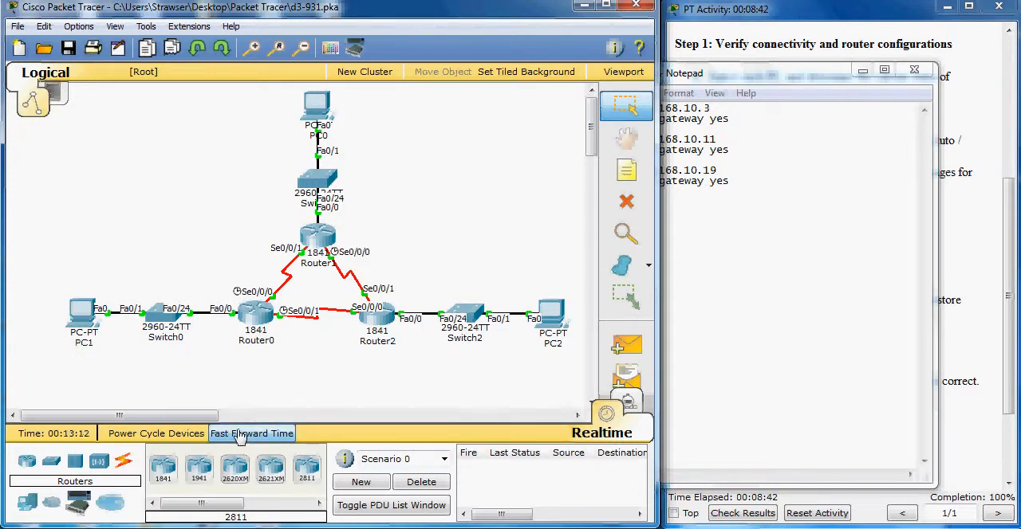
pyautogui.click(240, 435)
pyautogui.click(239, 435)
pyautogui.click(239, 435)
pyautogui.click(239, 435)
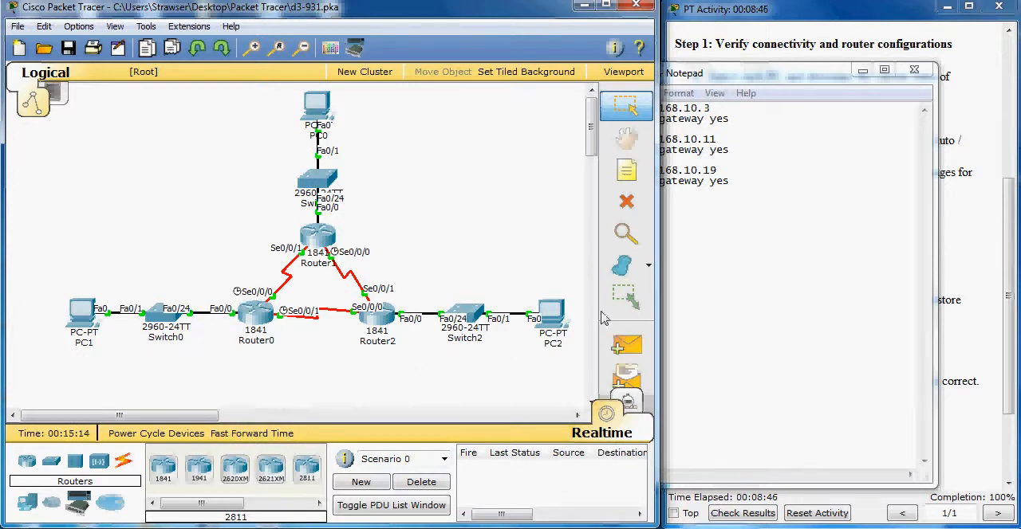
# Reopen PC0's command prompt and repeat the ping to 192.168.10.3
pyautogui.click(626, 297)
pyautogui.click(317, 117)
pyautogui.press('Up')
pyautogui.press('Return')
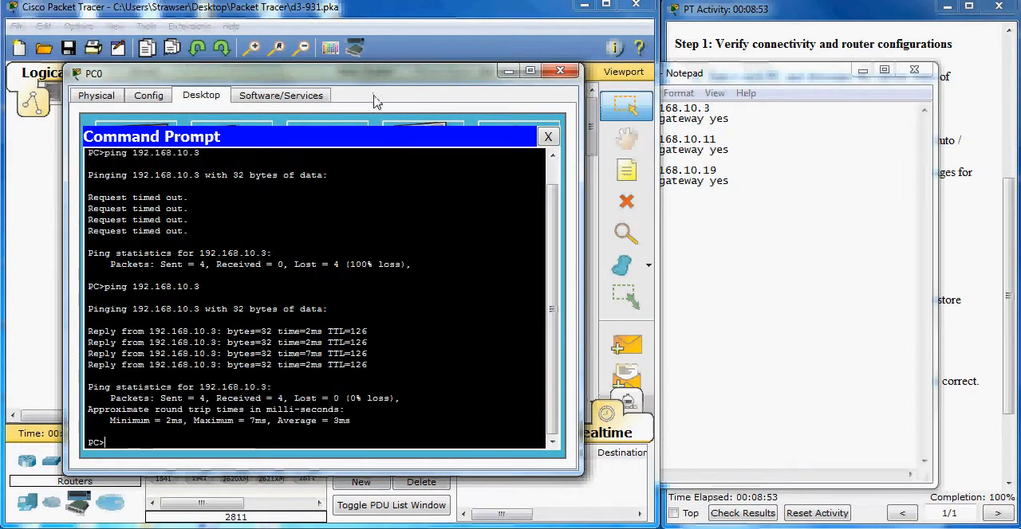
# Ping PC2 at 192.168.10.19 from PC0, move the Notepad address list aside, and close PC0's window
pyautogui.write('pin')
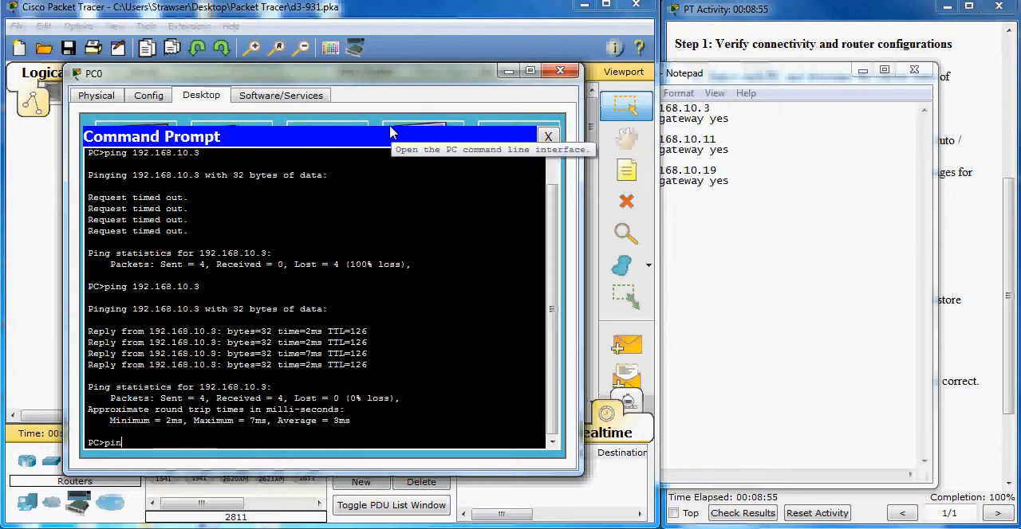
pyautogui.write('g 192.168.10.19')
pyautogui.press('Return')
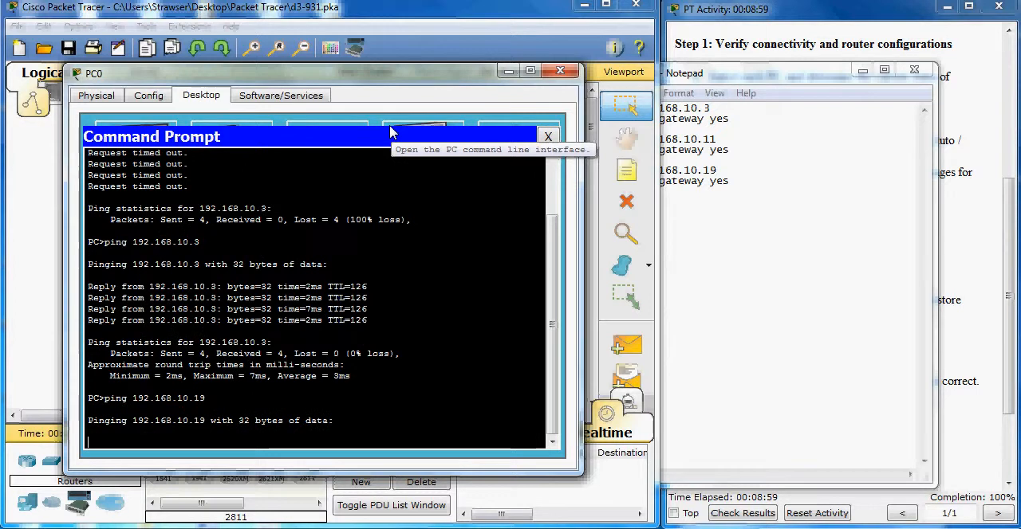
pyautogui.moveTo(700, 75); pyautogui.dragTo(772, 70)
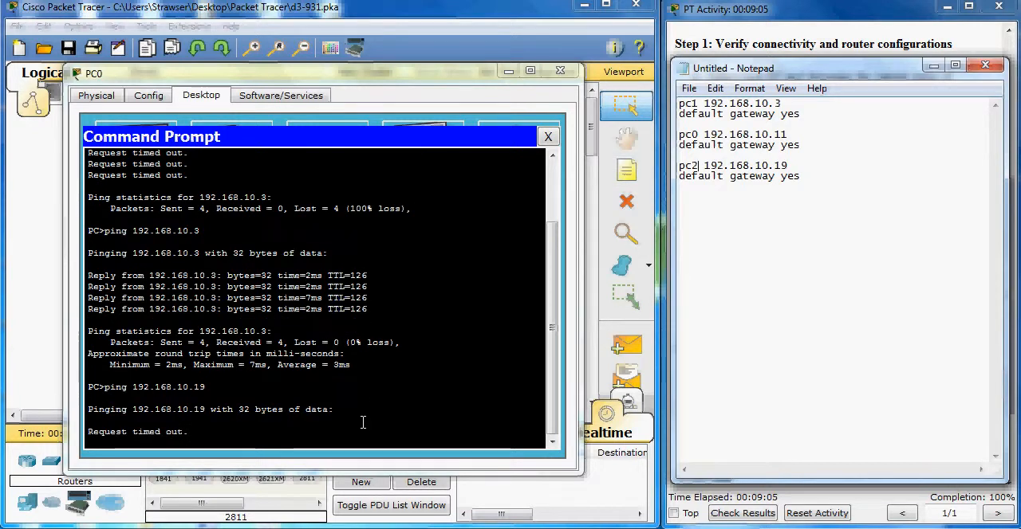
pyautogui.click(549, 138)
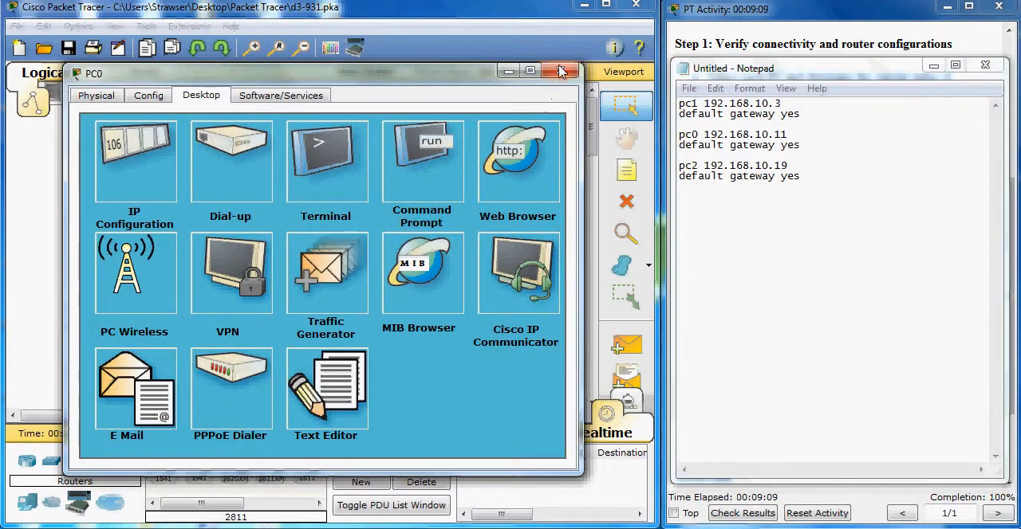
pyautogui.click(559, 71)
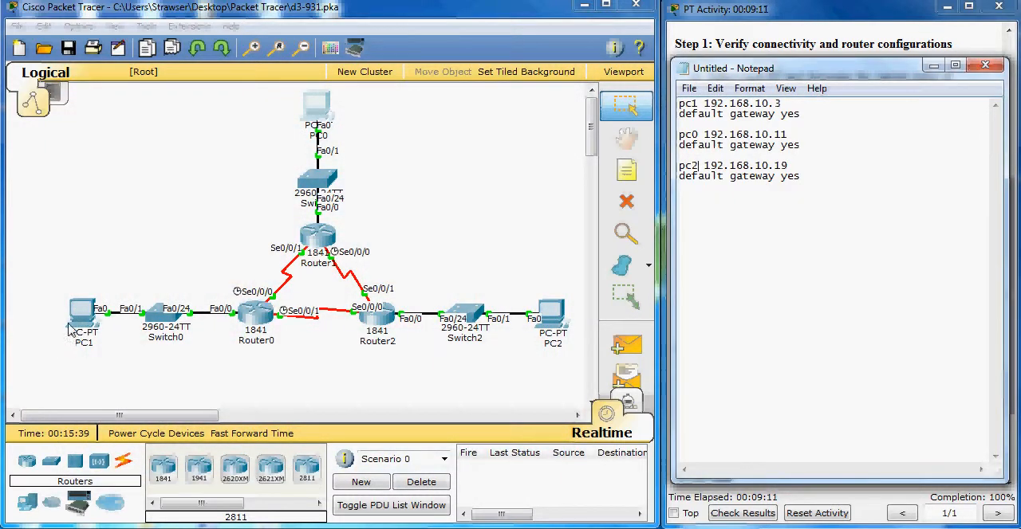
# Open PC1's command prompt and ping PC0 at 192.168.10.11
pyautogui.doubleClick(80, 315)
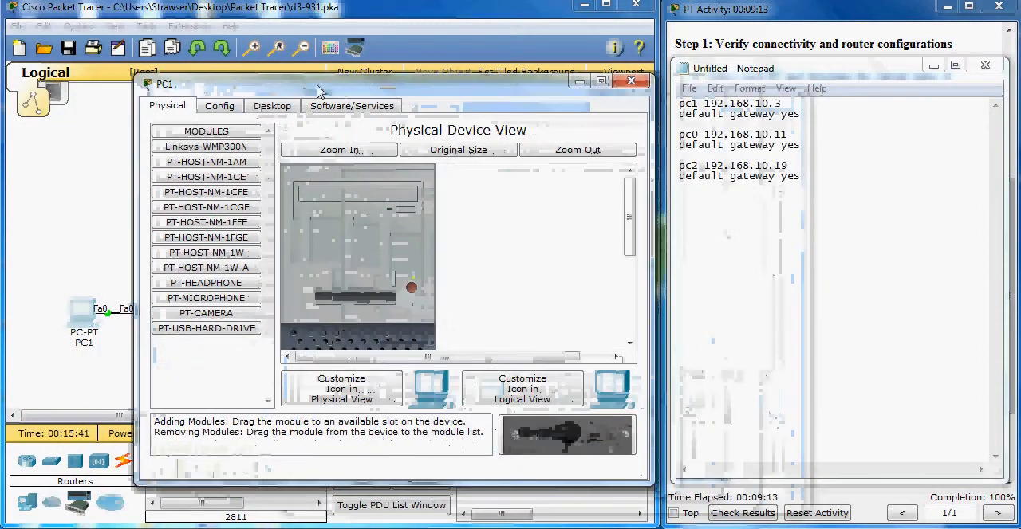
pyautogui.click(272, 105)
pyautogui.click(503, 170)
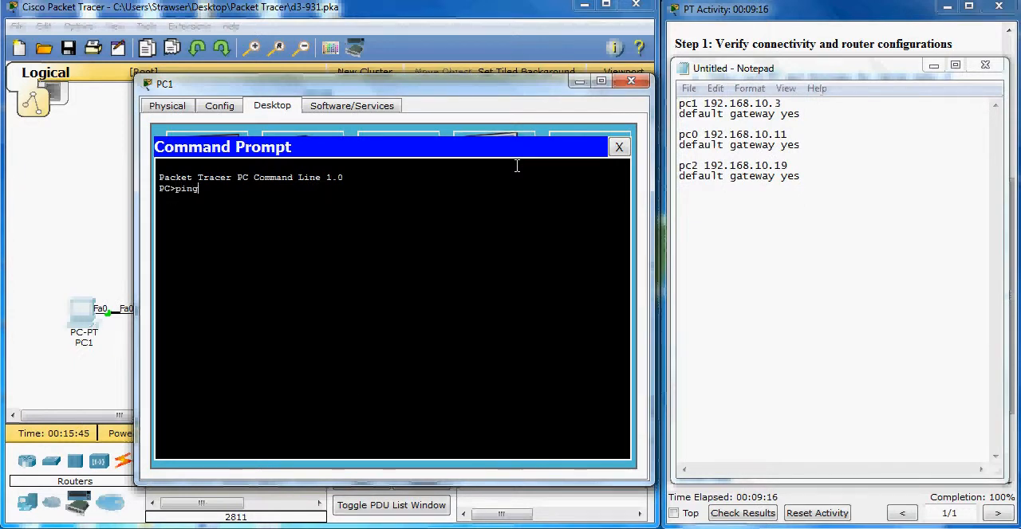
pyautogui.write('ping 192.168.10.11')
pyautogui.press('Return')
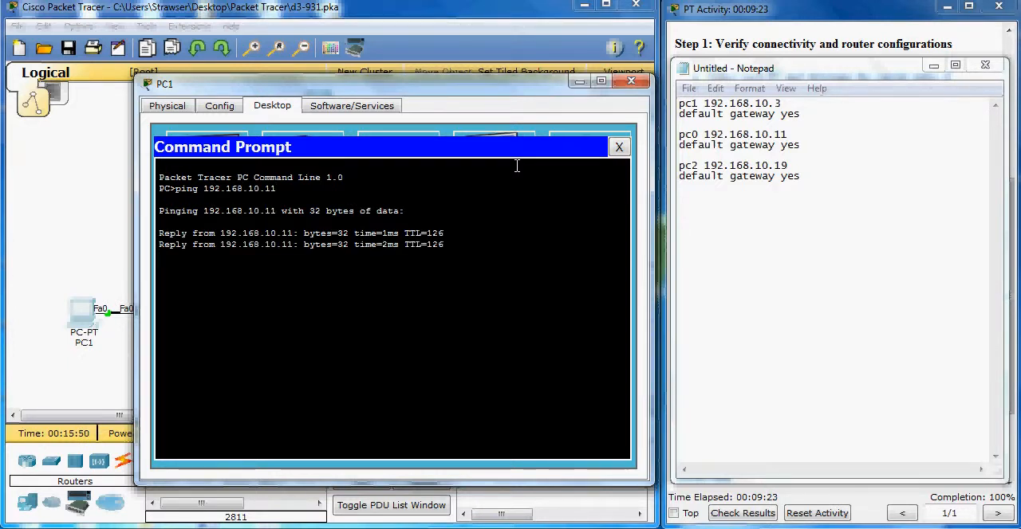
# Ping PC2 at 192.168.10.19 twice from PC1 and close PC1's window
pyautogui.press('Up')
pyautogui.write('9')
pyautogui.press('Return')
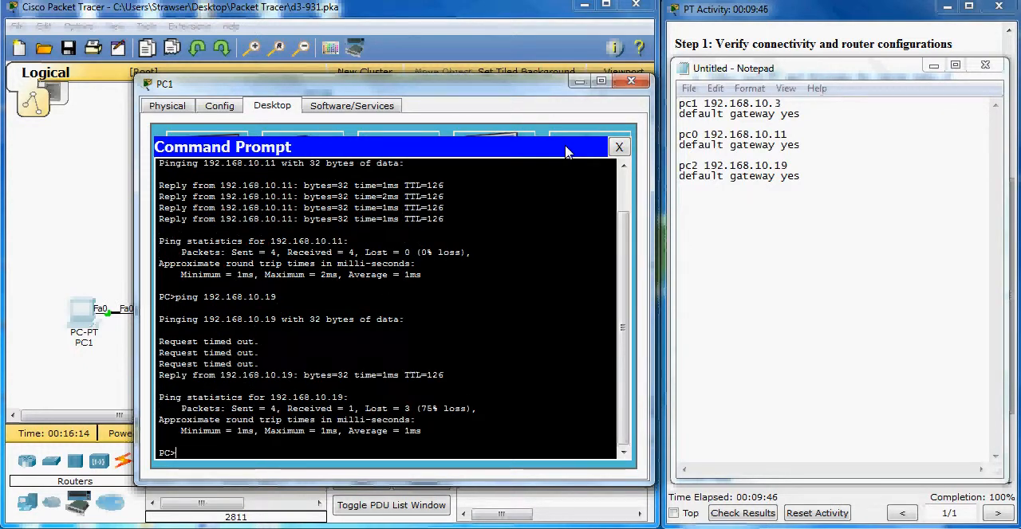
pyautogui.press('Up')
pyautogui.press('Return')
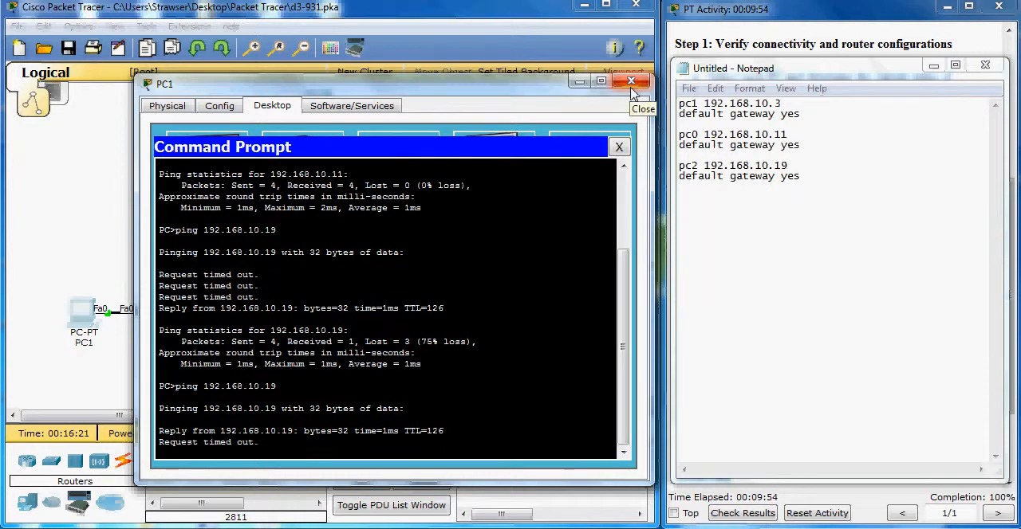
pyautogui.click(630, 83)
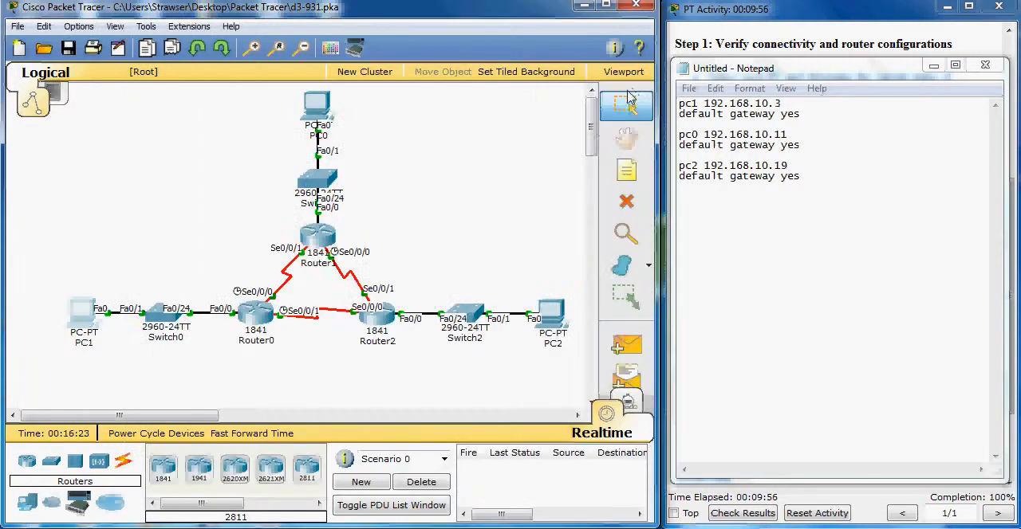
# Ping PC1 at 192.168.10.3 from PC2's command prompt and fast-forward the network time while it runs
pyautogui.click(557, 318)
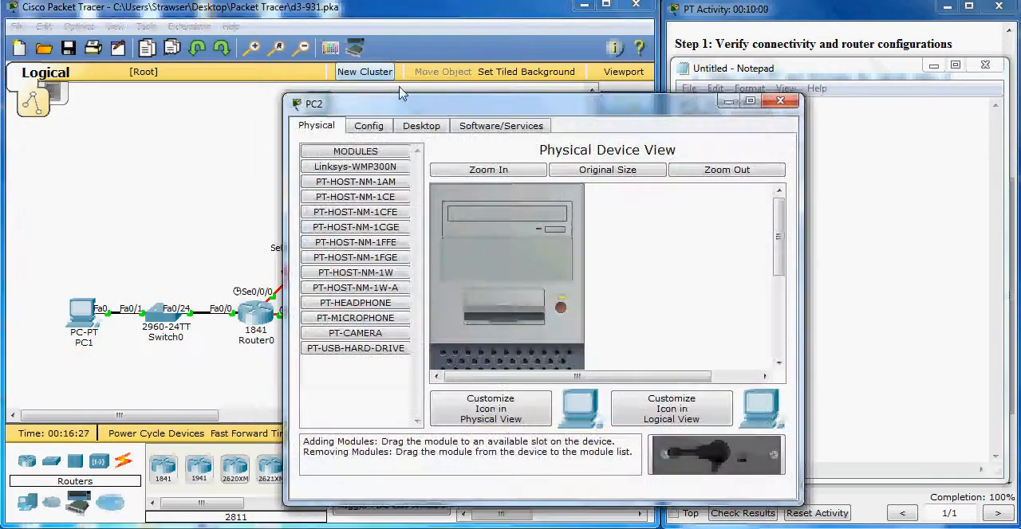
pyautogui.click(421, 126)
pyautogui.click(652, 192)
pyautogui.moveTo(605, 112); pyautogui.dragTo(540, 245)
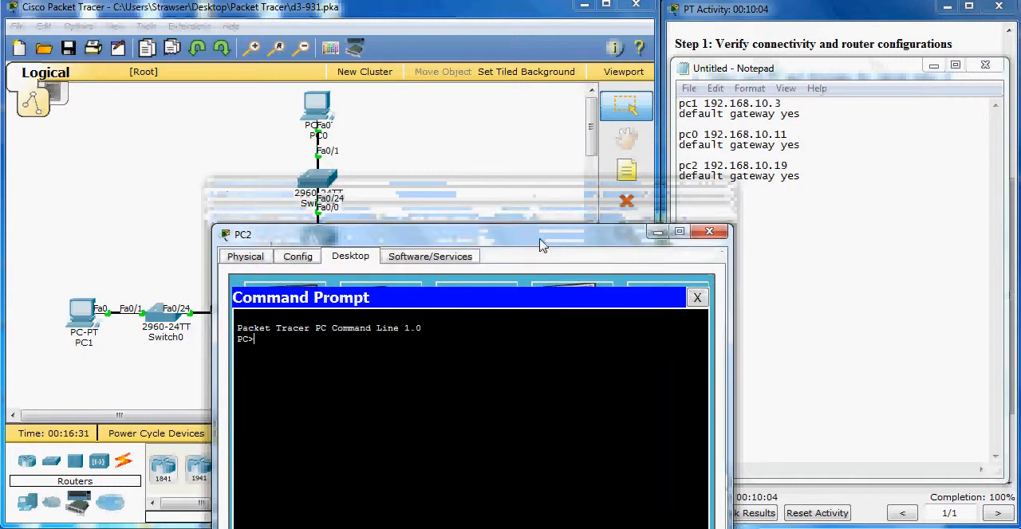
pyautogui.write('ping')
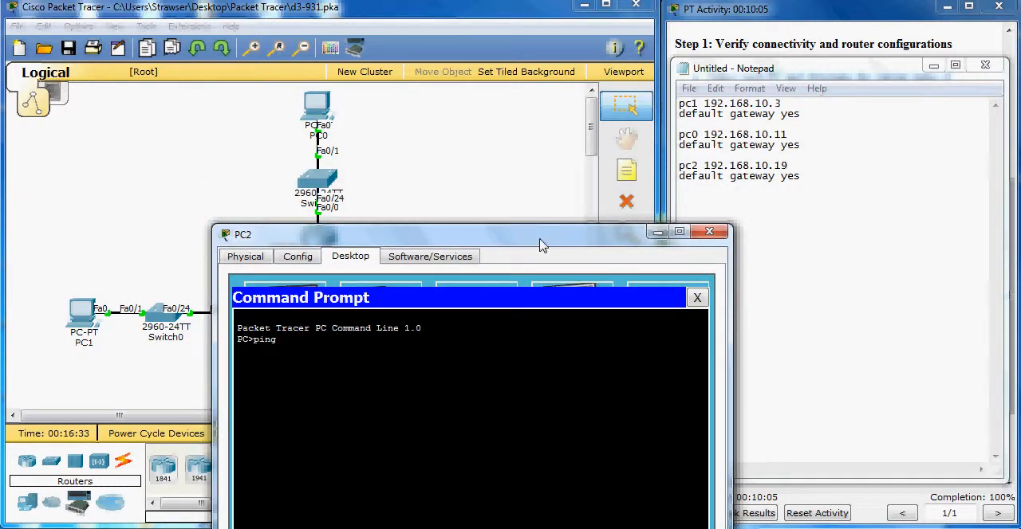
pyautogui.write(' 192.168.10.3')
pyautogui.press('Return')
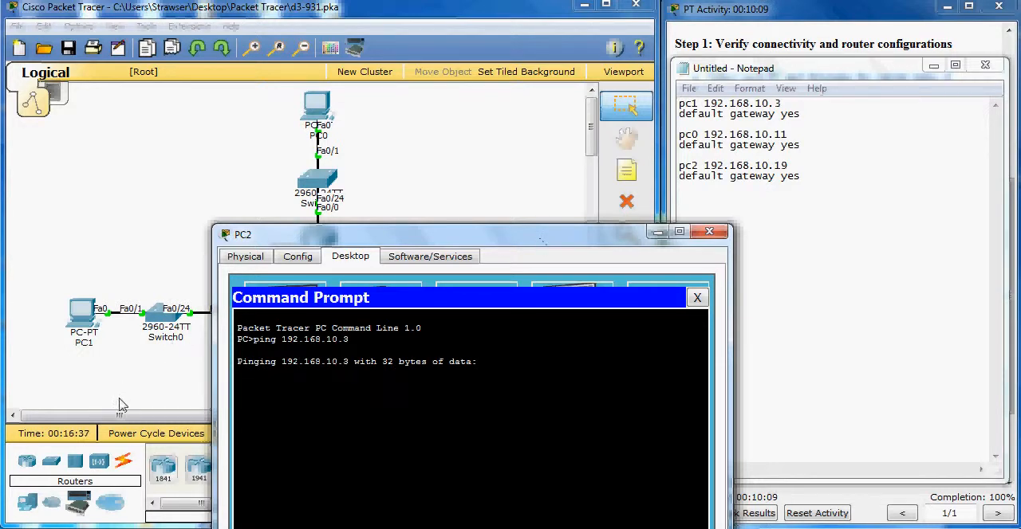
pyautogui.click(207, 413)
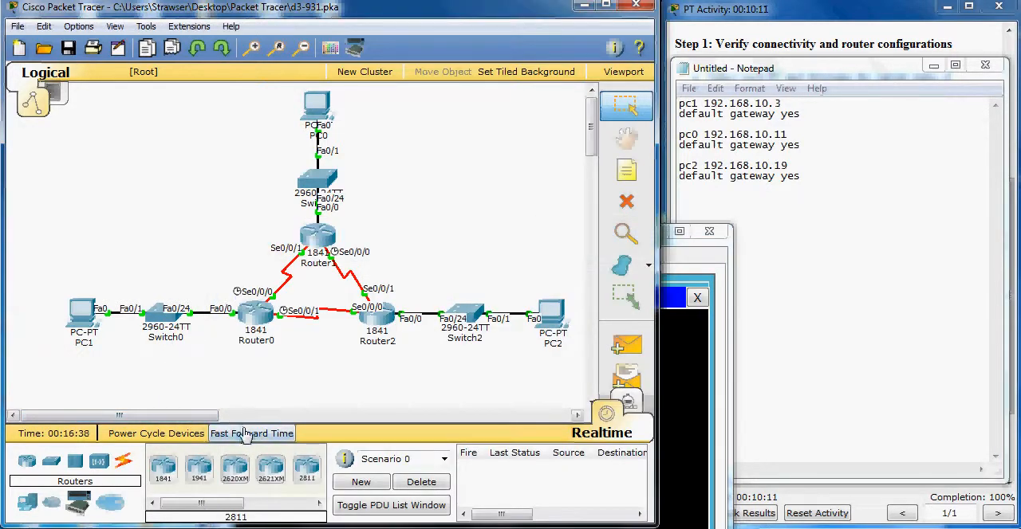
pyautogui.click(249, 435)
pyautogui.click(680, 388)
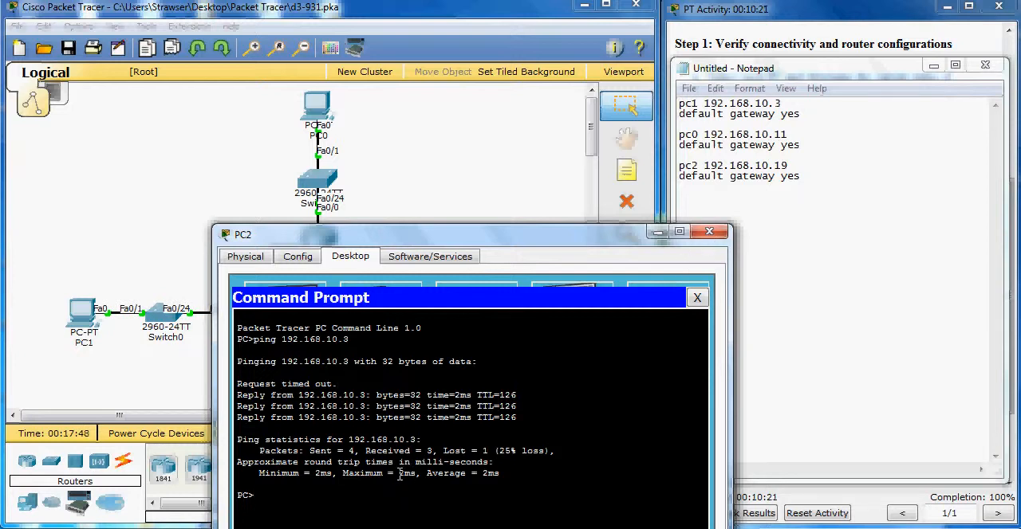
# Ping PC0 at 192.168.10.11 from PC2 and close PC2's window
pyautogui.press('Up')
pyautogui.press('BackSpace')
pyautogui.press('Return')
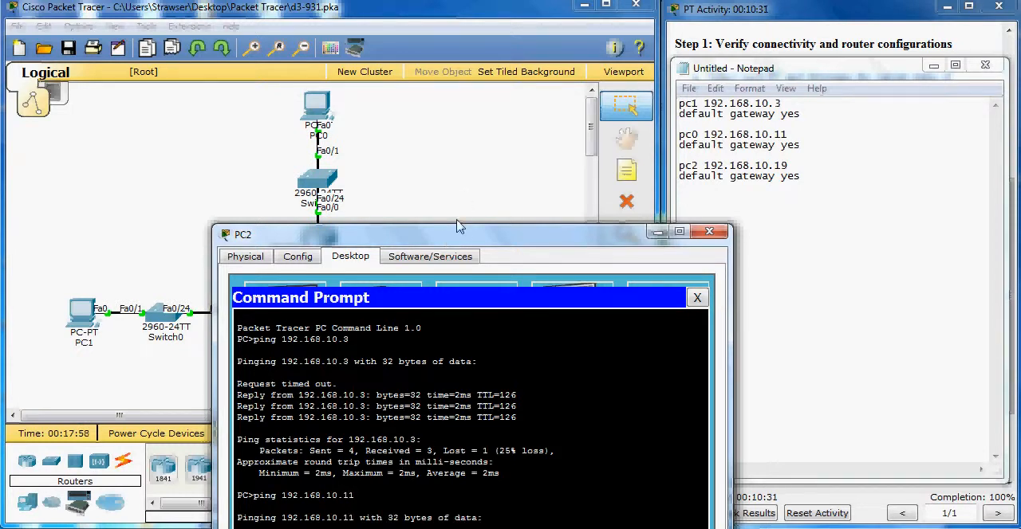
pyautogui.moveTo(456, 231); pyautogui.dragTo(434, 54)
pyautogui.click(709, 56)
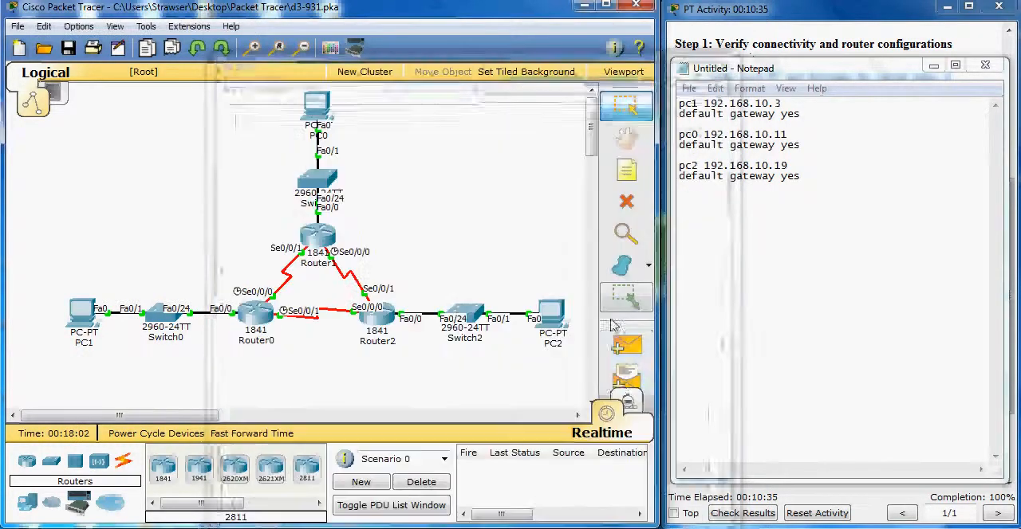
# Check the activity results and return to the topology and instructions
pyautogui.click(764, 515)
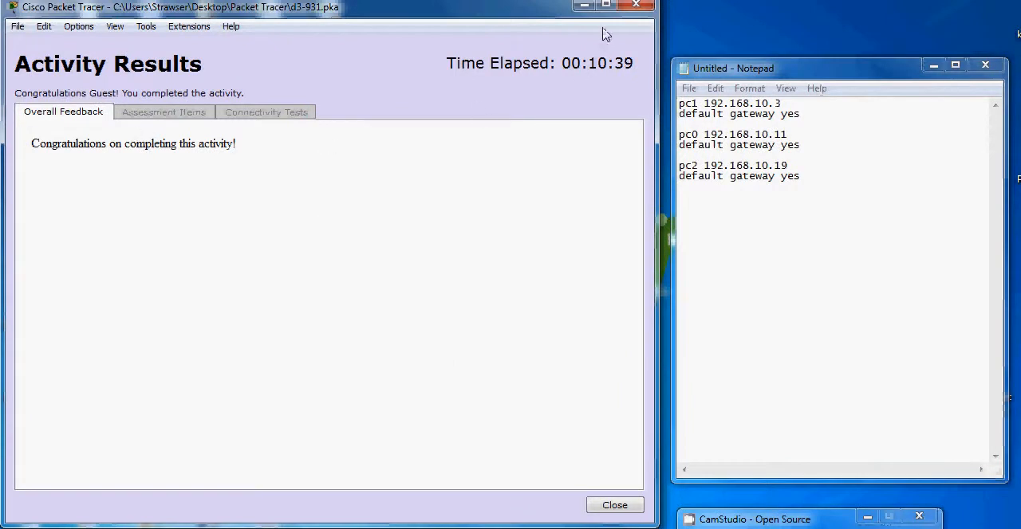
pyautogui.click(635, 6)
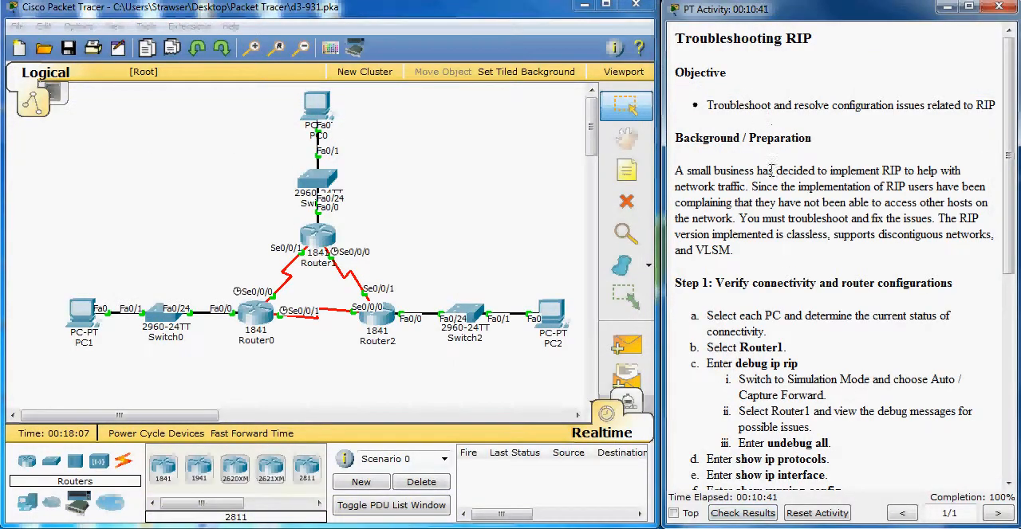